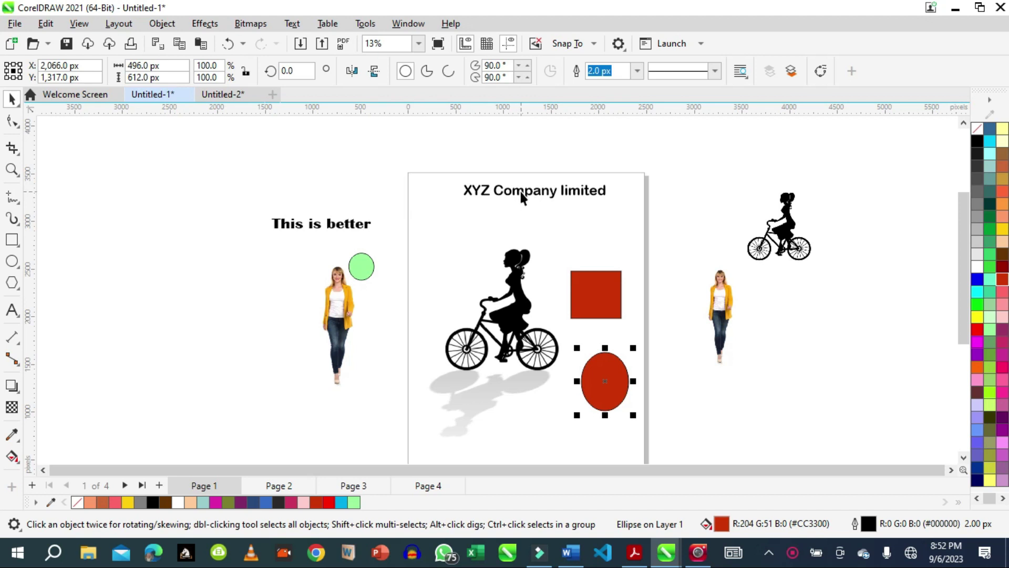
# Recolour the "XYZ Company limited" heading with the orange-brown #CC6633 fill
pyautogui.click(522, 197)
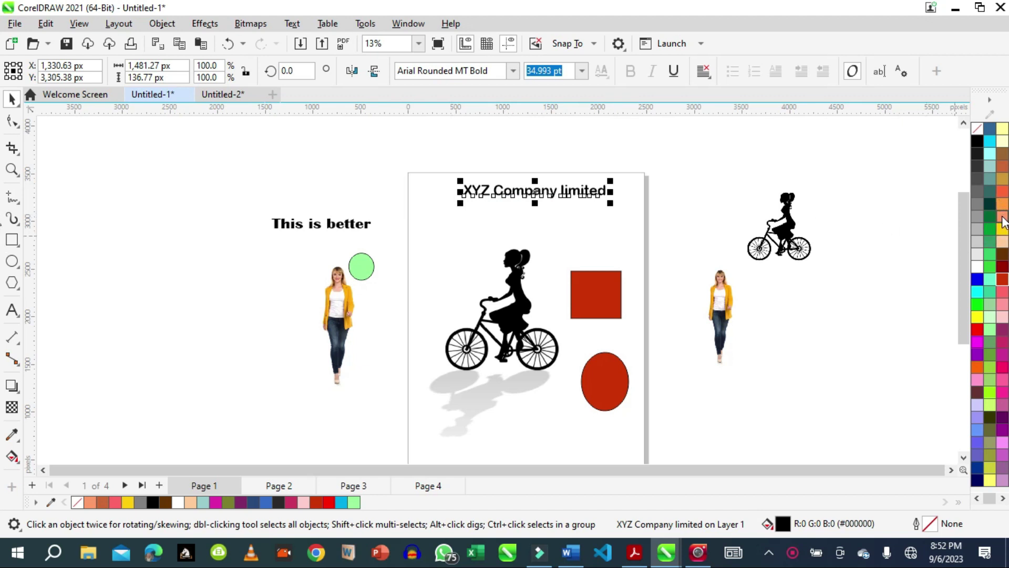
pyautogui.click(1003, 244)
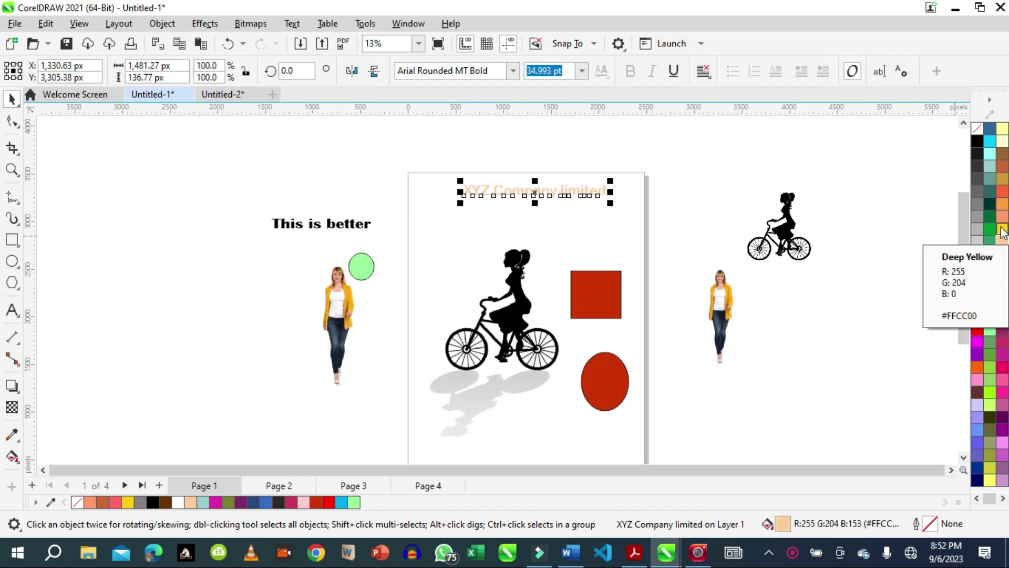
pyautogui.click(1003, 190)
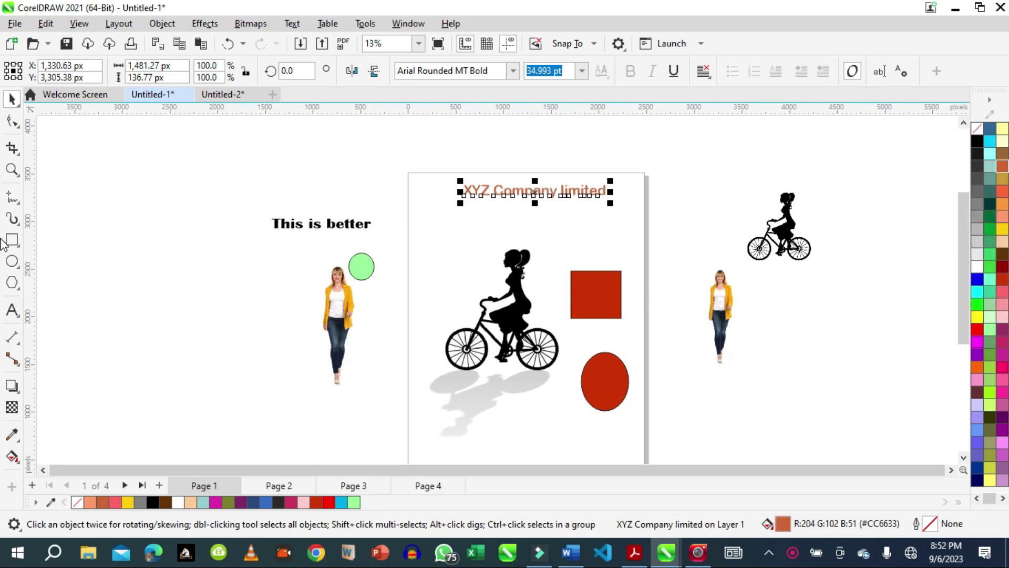
# Change the font of the "XYZ Company limited" heading to Britannic Bold
pyautogui.click(12, 170)
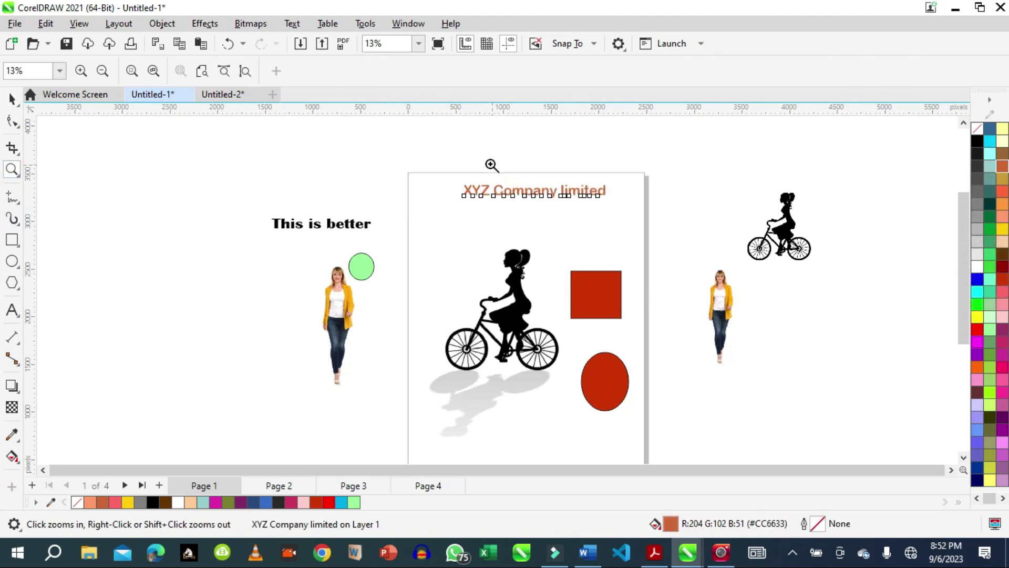
pyautogui.moveTo(422, 164); pyautogui.dragTo(637, 220)
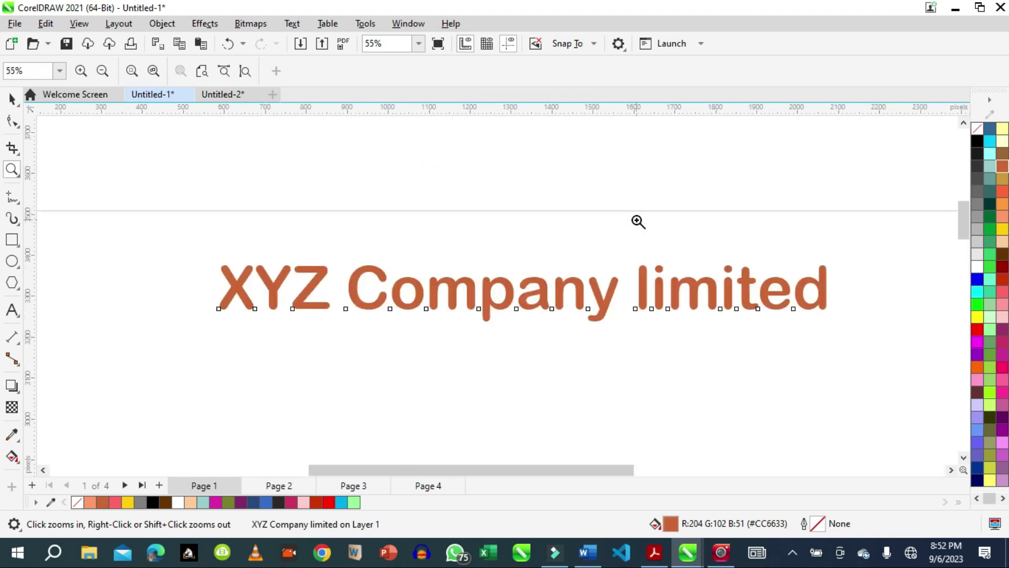
pyautogui.click(12, 98)
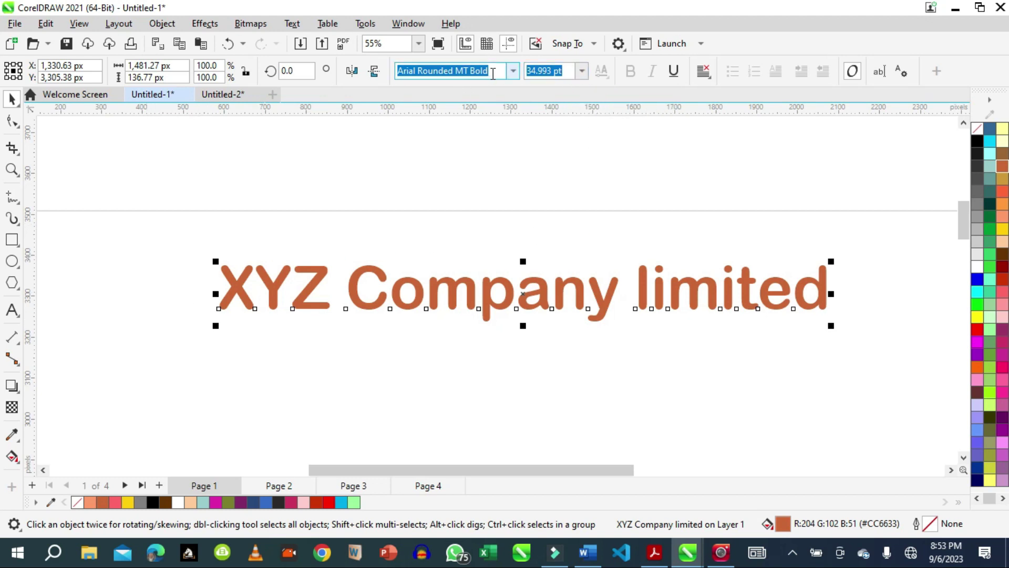
pyautogui.click(513, 71)
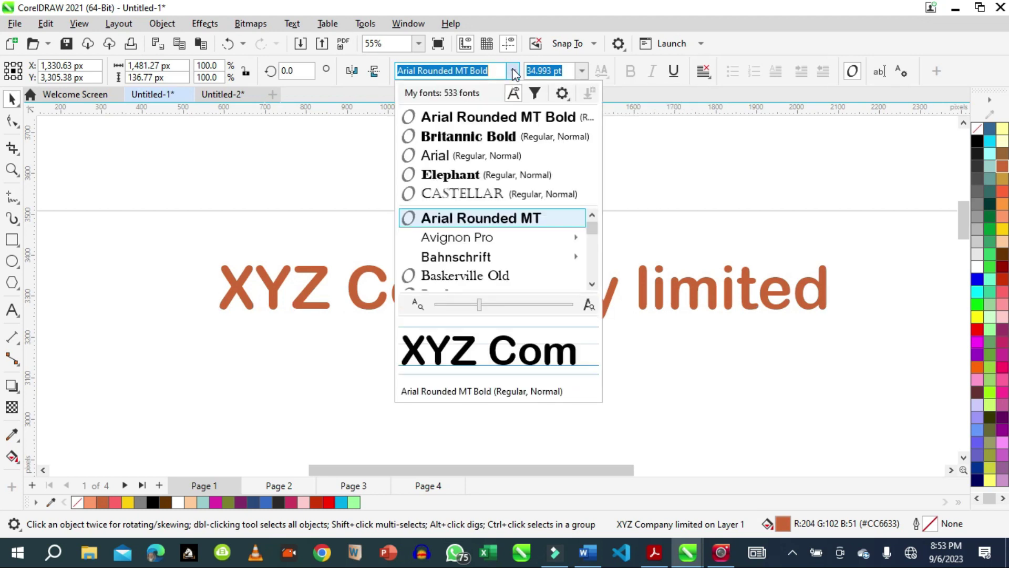
pyautogui.click(463, 137)
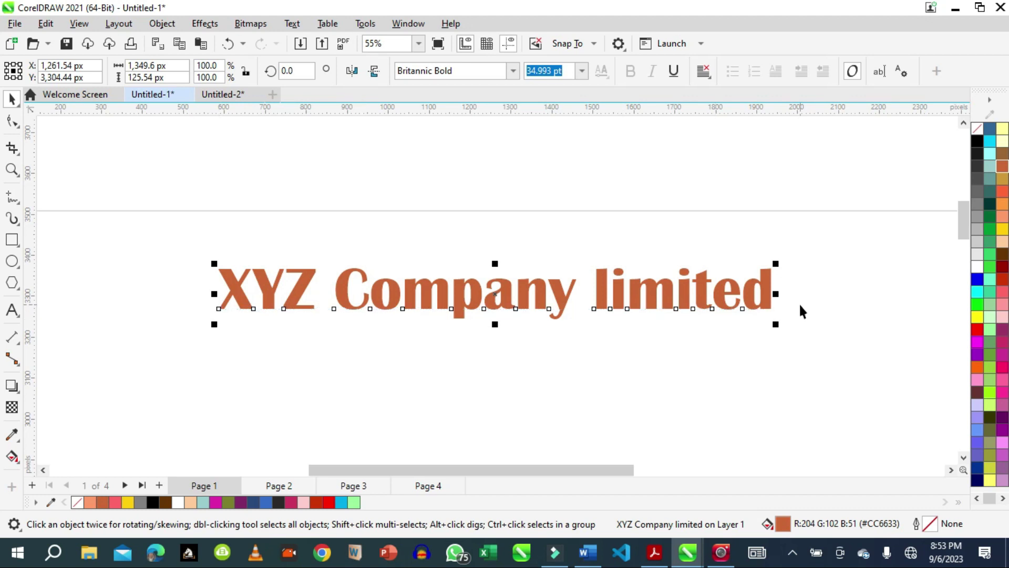
pyautogui.click(57, 149)
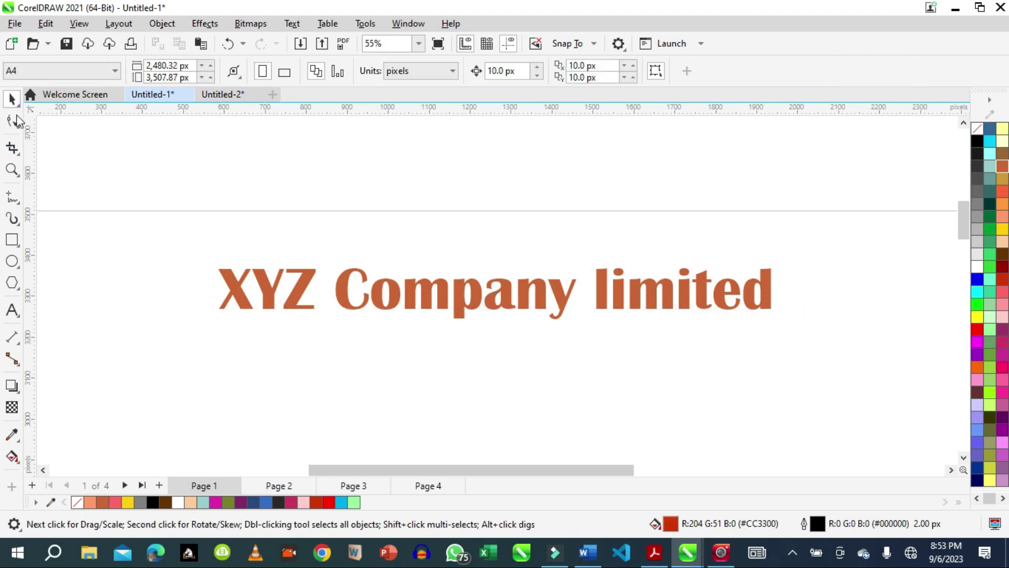
pyautogui.click(442, 288)
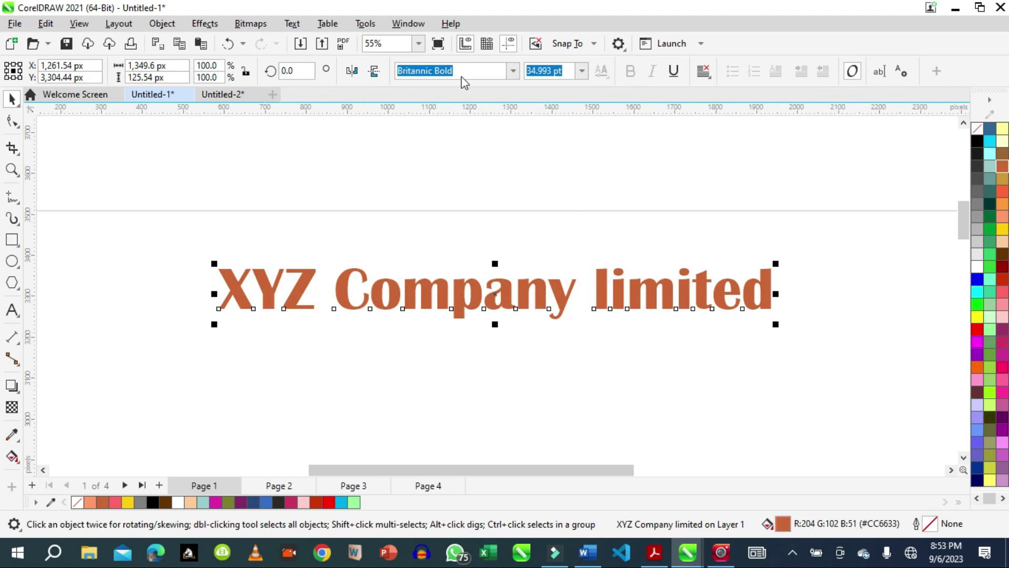
pyautogui.click(226, 167)
pyautogui.click(12, 310)
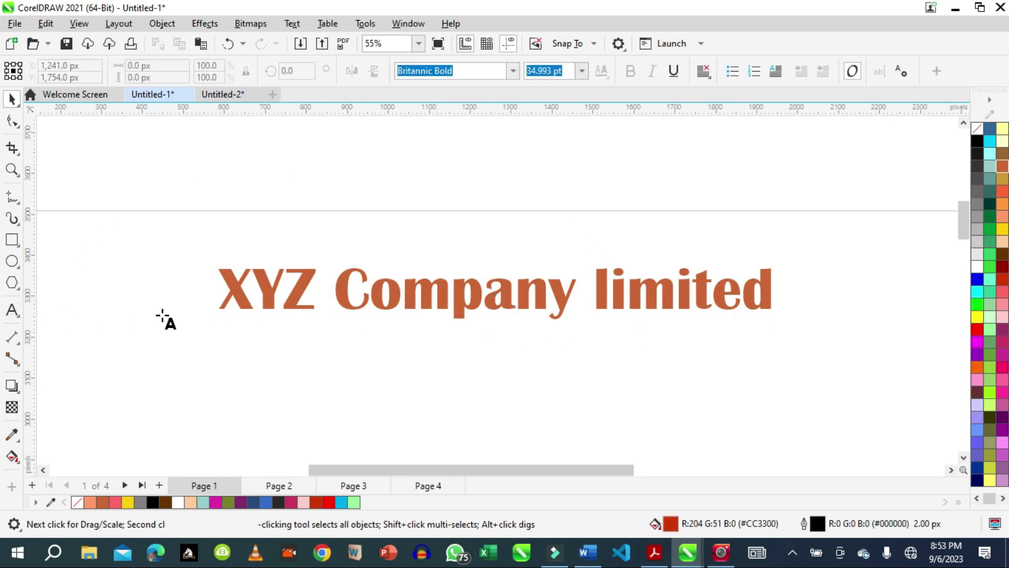
pyautogui.moveTo(219, 288); pyautogui.dragTo(791, 313)
# Add a flat drop shadow to the heading, cast up and to the right with an offset of about 2.36 px by 9.79 px
pyautogui.click(12, 98)
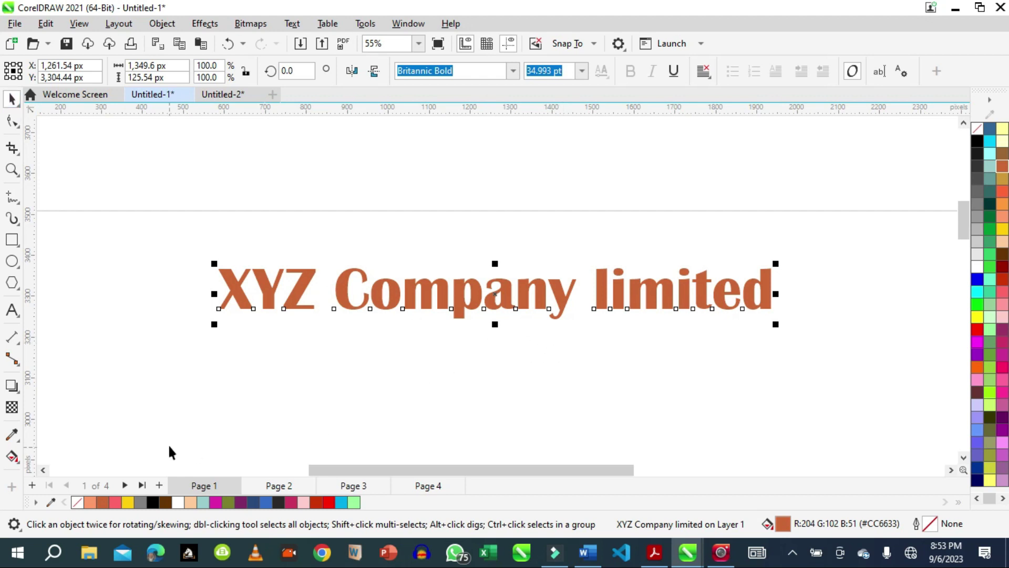
pyautogui.click(13, 388)
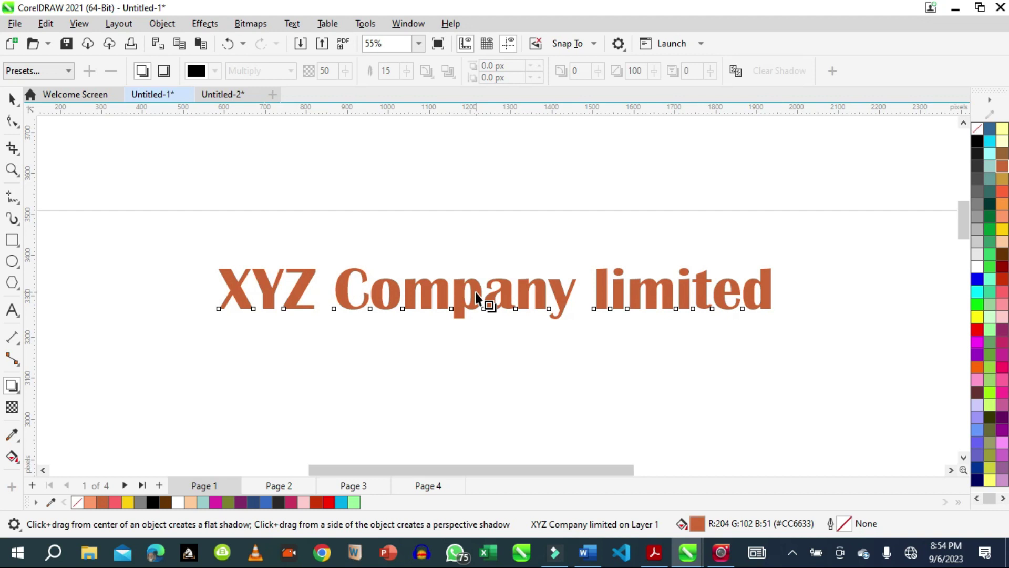
pyautogui.moveTo(475, 292); pyautogui.dragTo(509, 267)
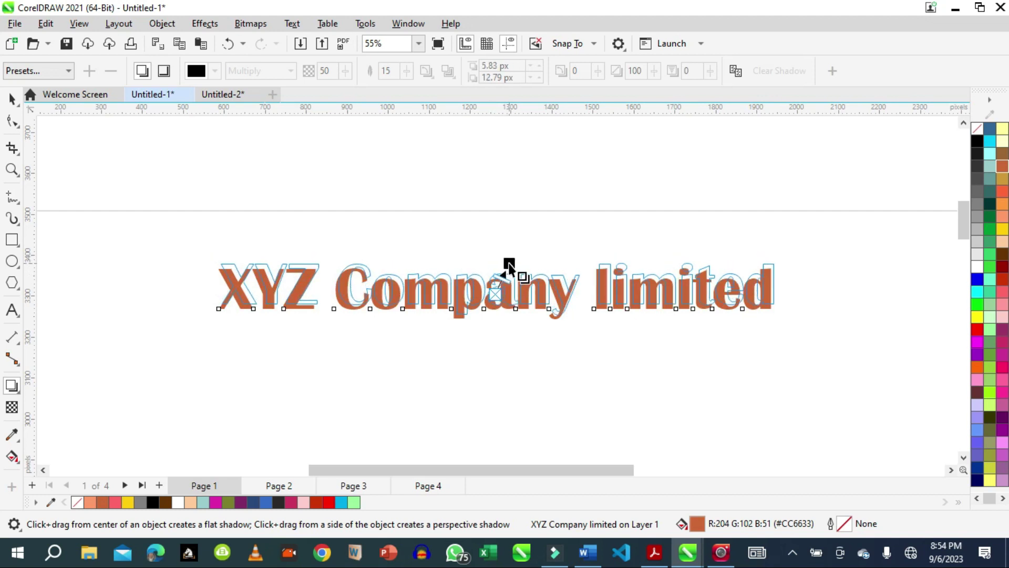
pyautogui.moveTo(509, 267); pyautogui.dragTo(508, 268)
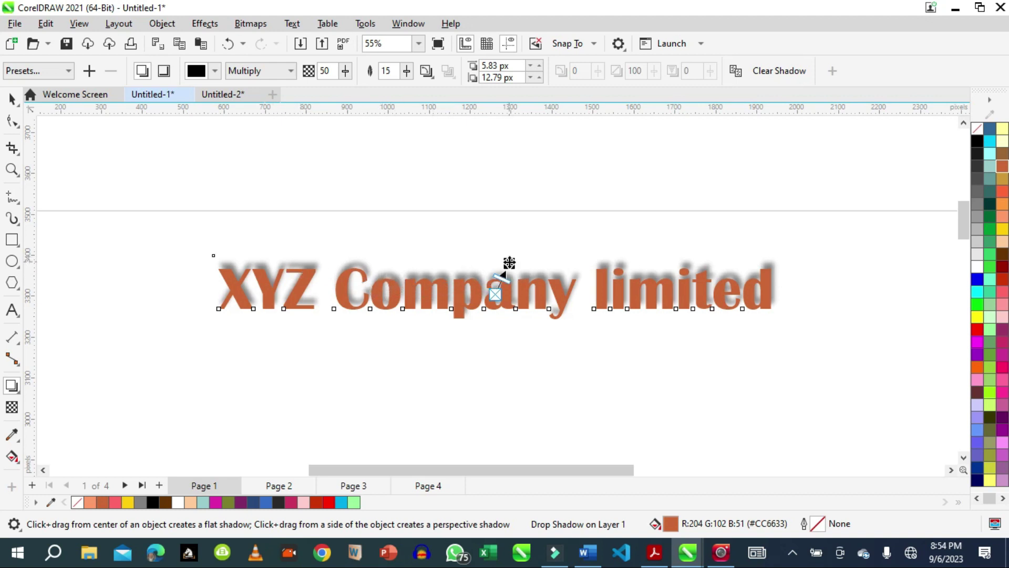
pyautogui.moveTo(508, 263); pyautogui.dragTo(503, 264)
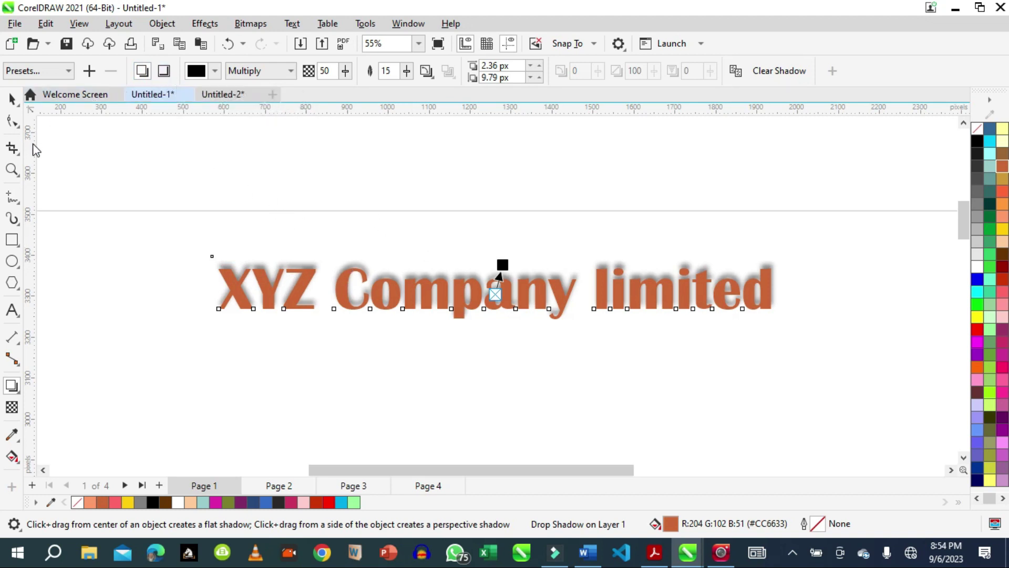
# Browse the drop shadow presets and set the shadow colour to the very dark grey beside black in the RGB palette
pyautogui.click(68, 73)
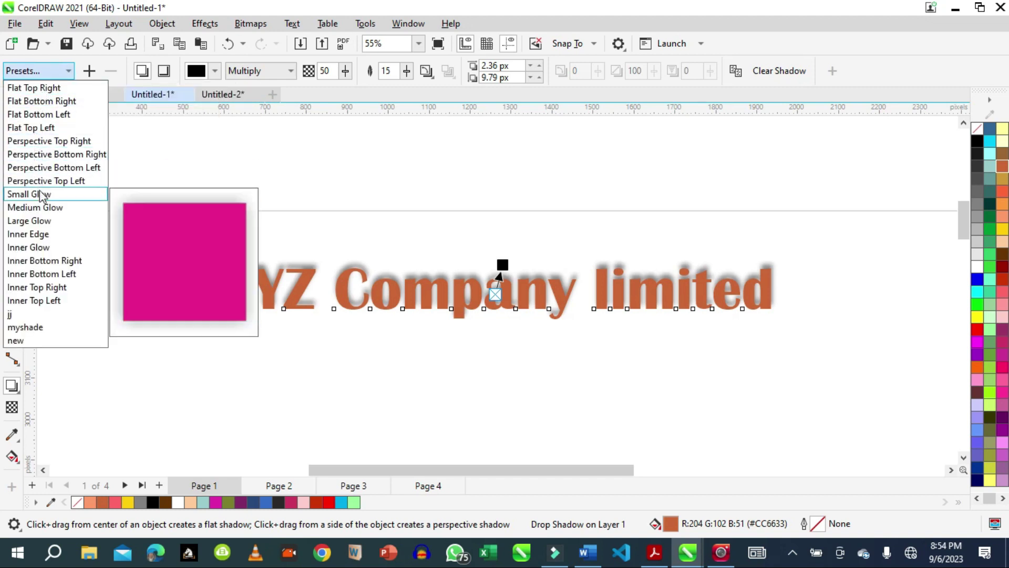
pyautogui.click(123, 83)
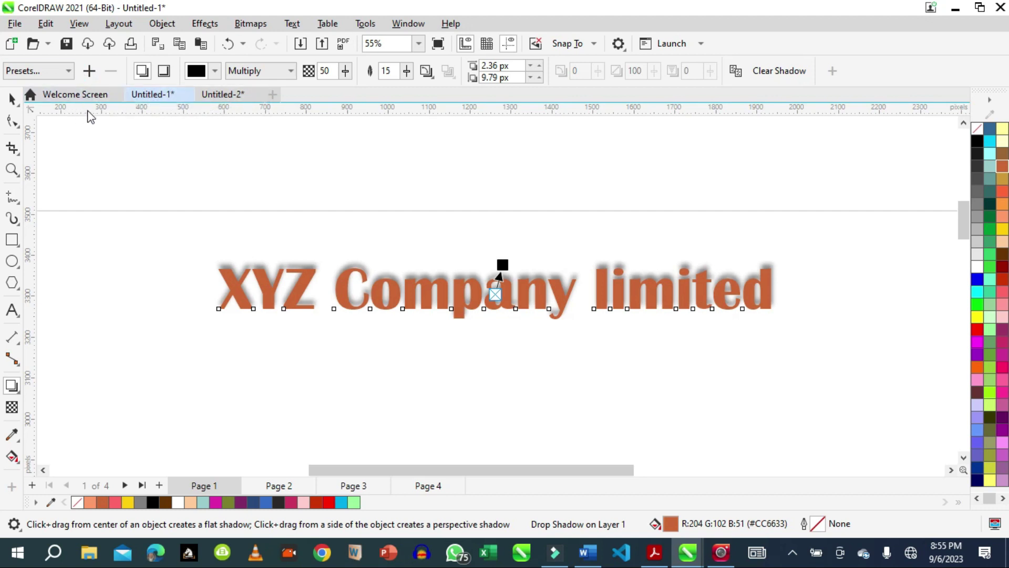
pyautogui.click(215, 72)
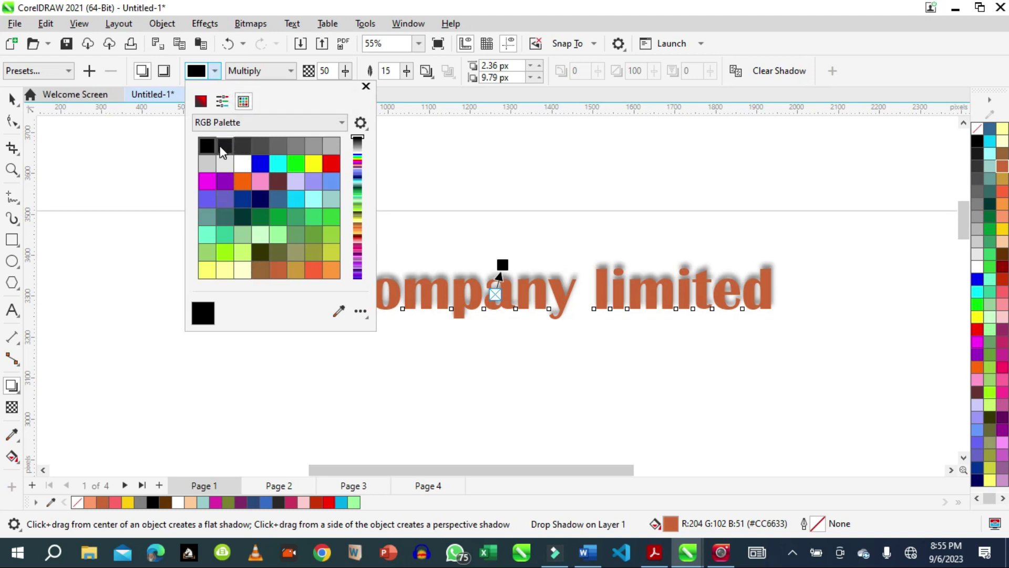
pyautogui.click(148, 149)
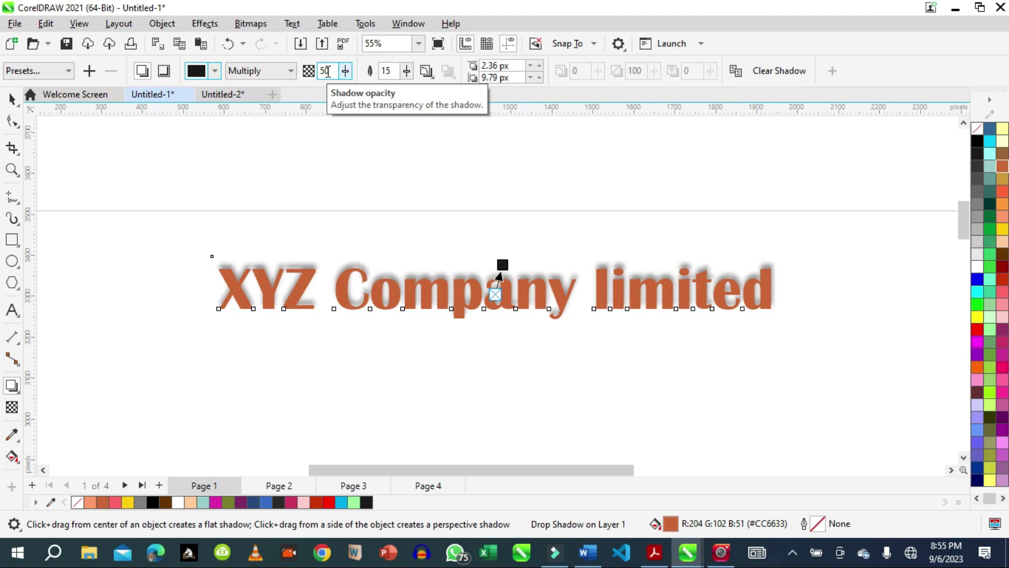
# Draw a light green (R204 G255 B204) rectangle about 1,676 by 406 px around the heading and place it behind the text
pyautogui.click(14, 247)
pyautogui.click(11, 242)
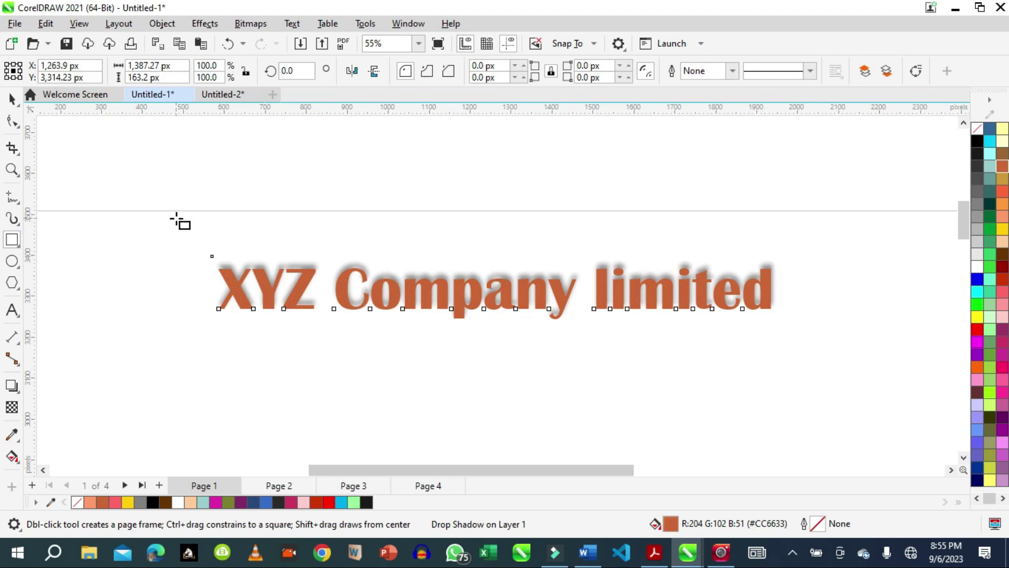
pyautogui.moveTo(166, 220); pyautogui.dragTo(852, 385)
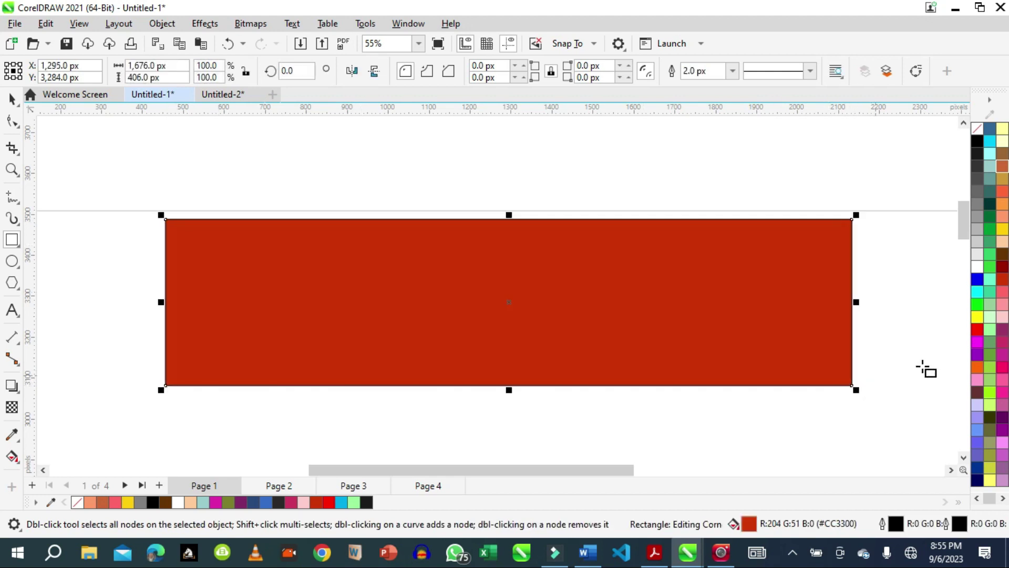
pyautogui.click(990, 319)
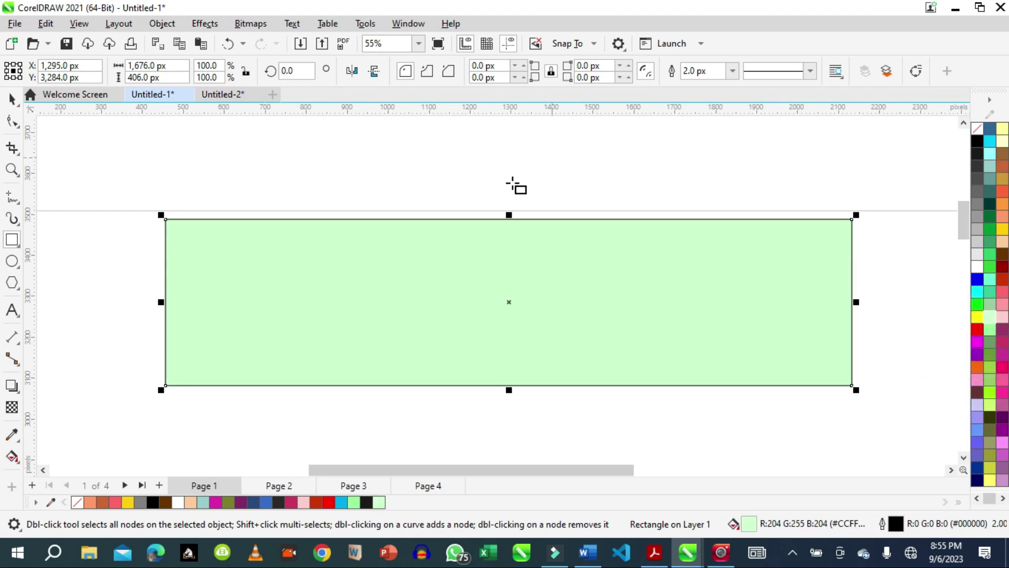
pyautogui.click(886, 70)
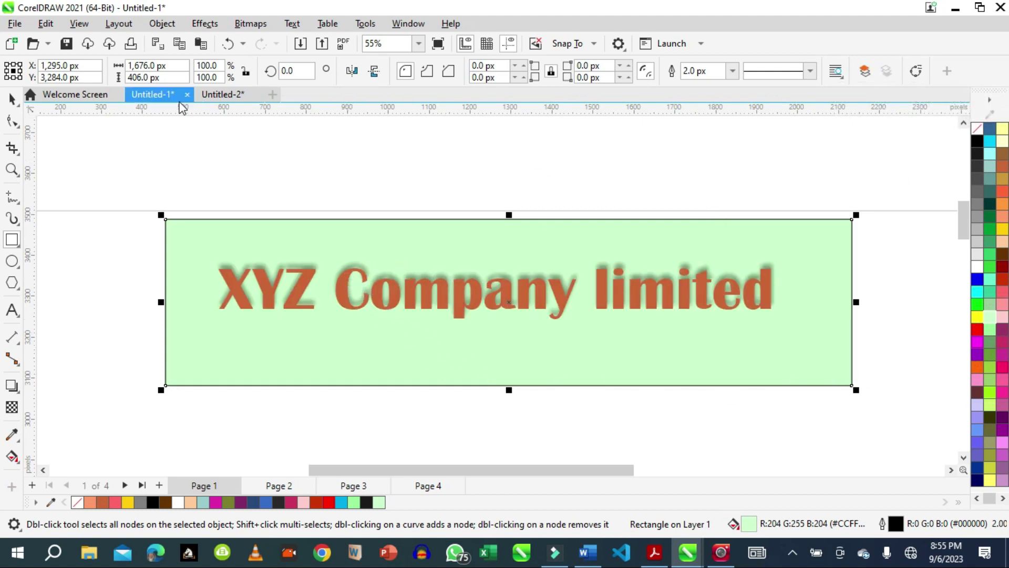
# Try a shadow opacity of 21 on the heading's drop shadow and raise it to 100
pyautogui.click(12, 99)
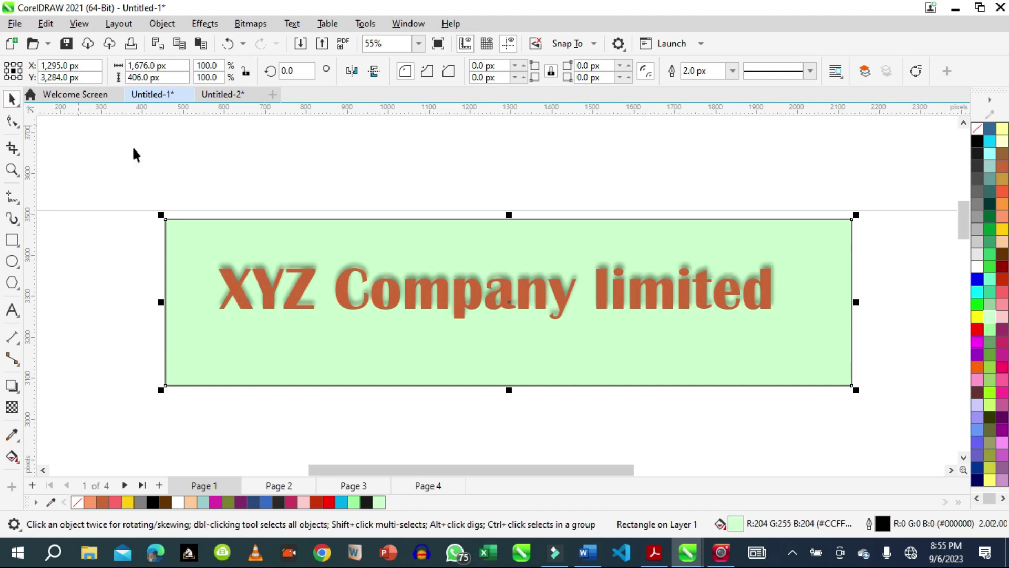
pyautogui.click(479, 304)
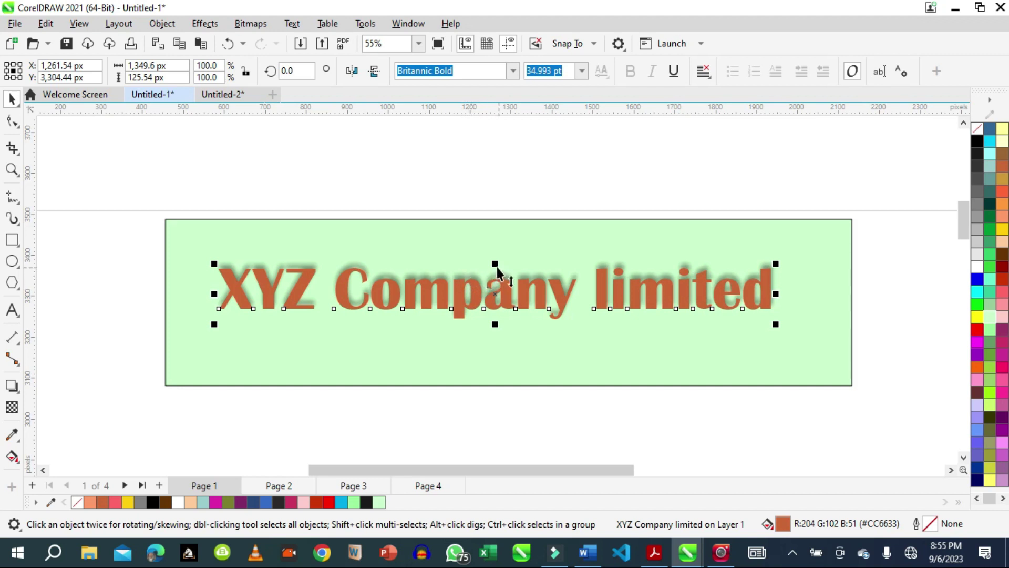
pyautogui.click(10, 388)
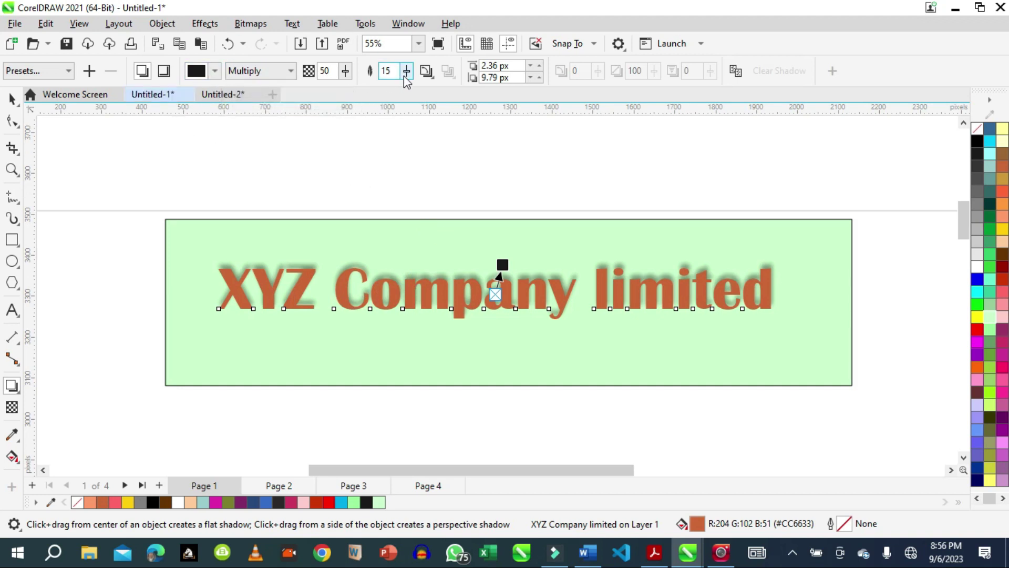
pyautogui.click(347, 75)
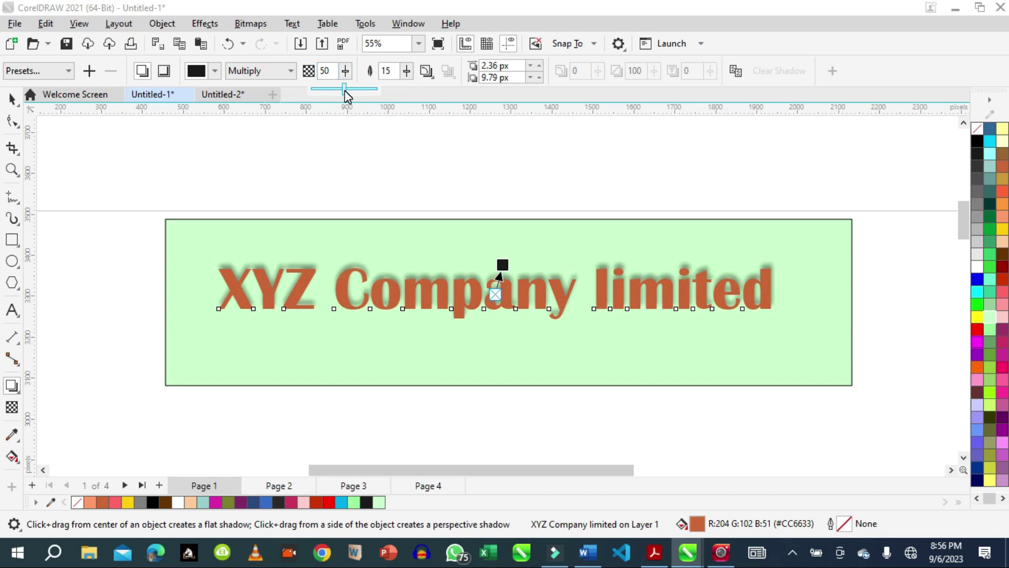
pyautogui.moveTo(345, 90); pyautogui.dragTo(325, 92)
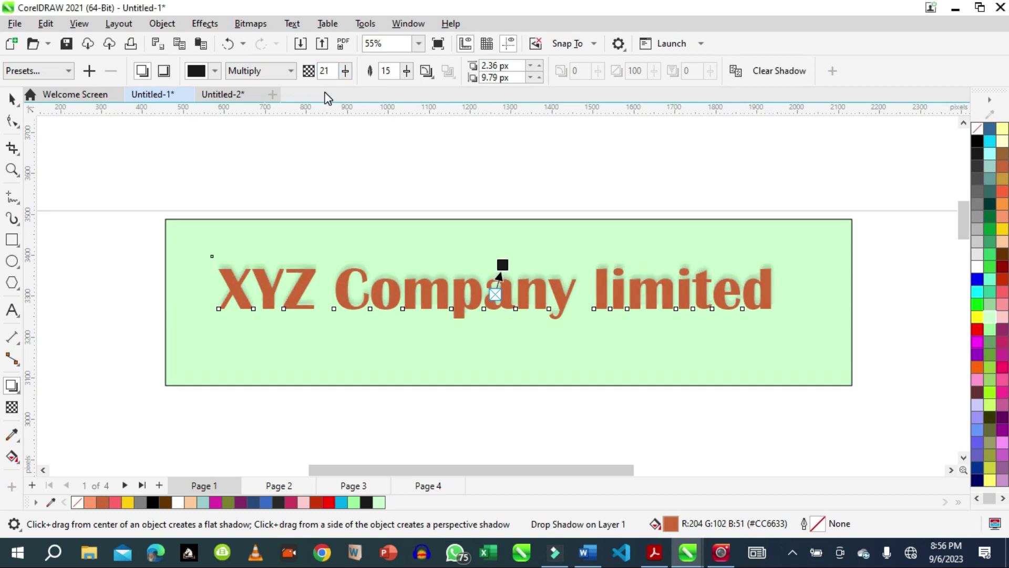
pyautogui.click(345, 74)
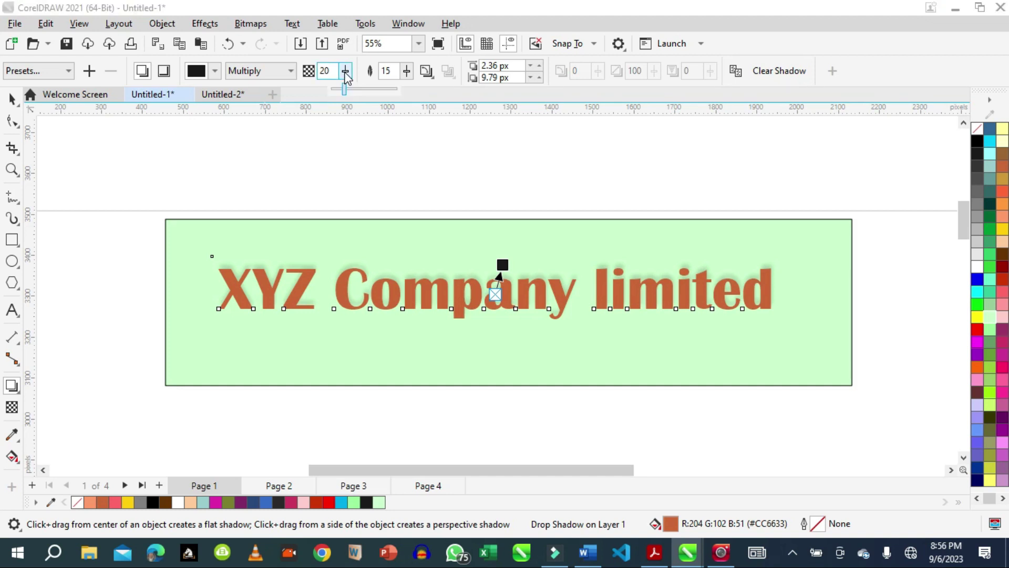
pyautogui.moveTo(346, 92); pyautogui.dragTo(402, 99)
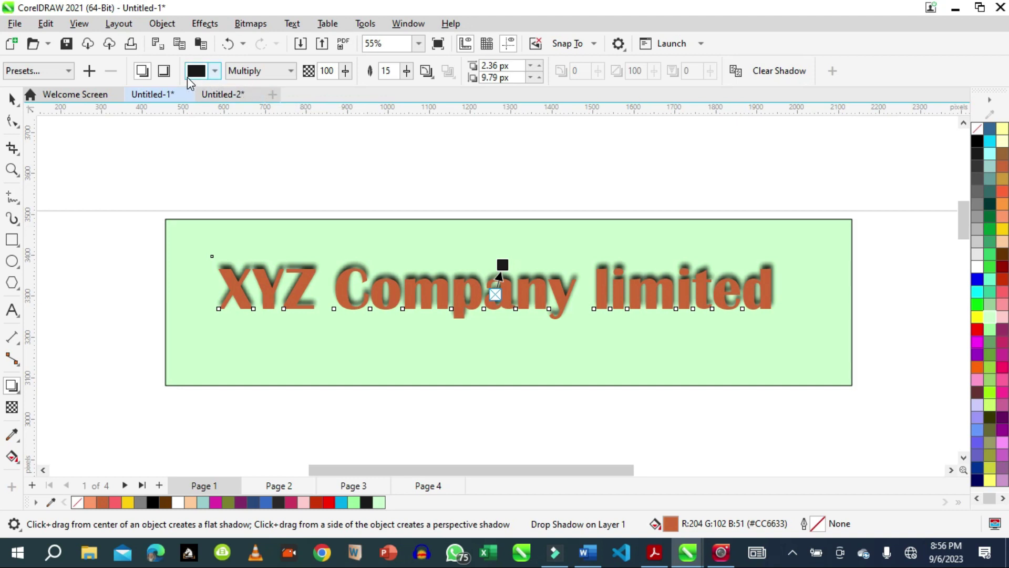
# Try the Subtract merge mode on the heading's drop shadow and restore Multiply
pyautogui.click(291, 71)
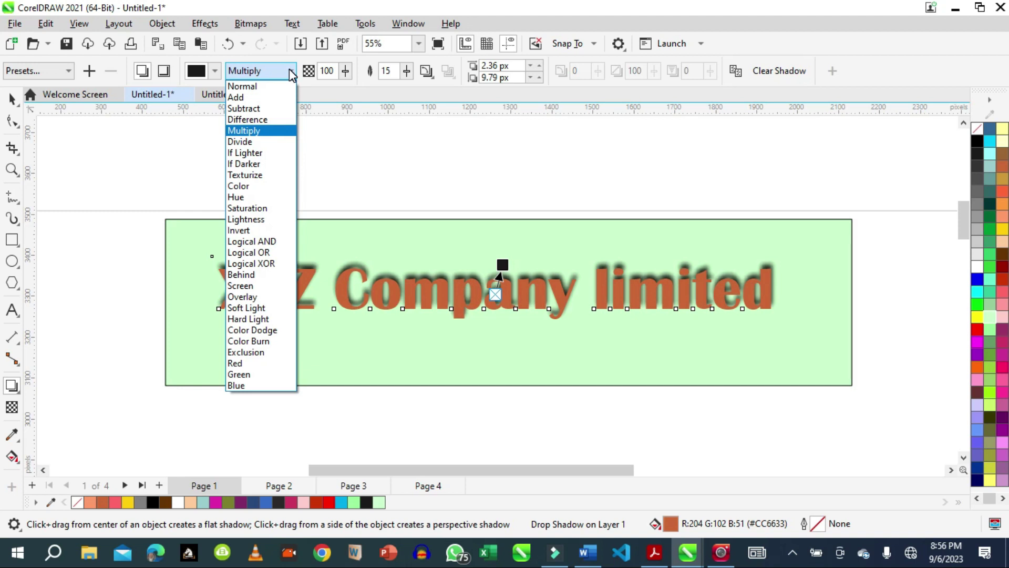
pyautogui.click(269, 109)
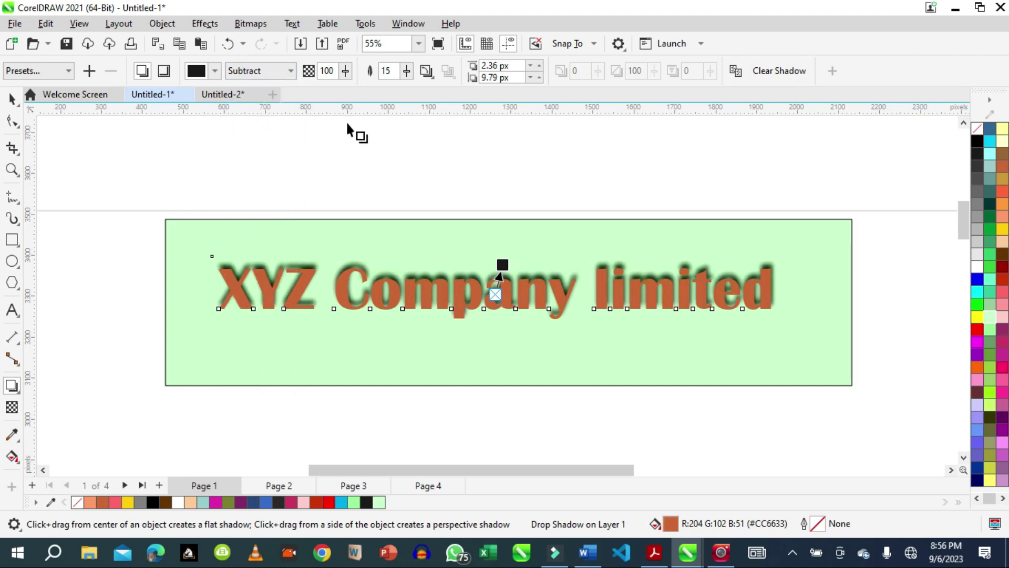
pyautogui.click(291, 71)
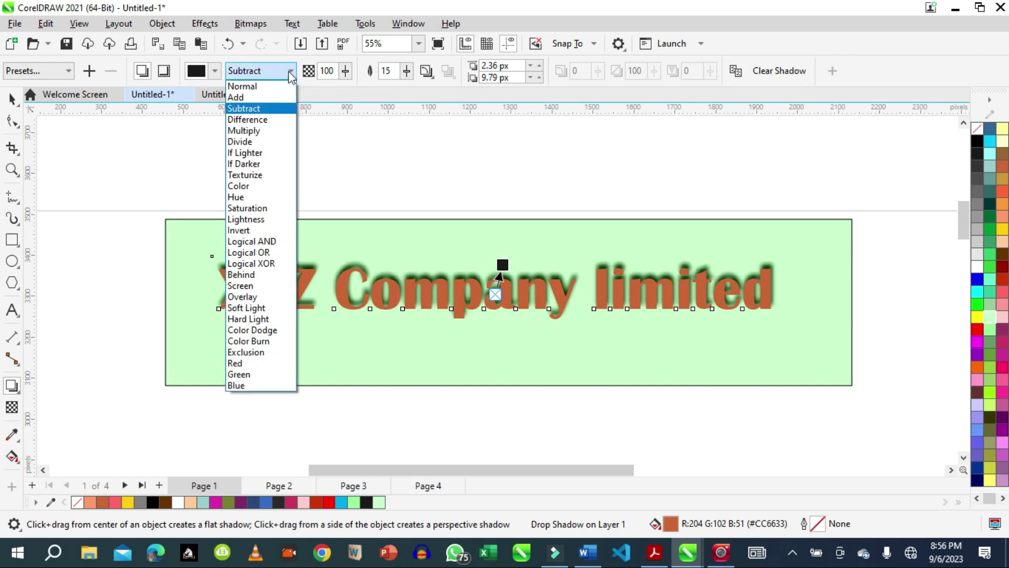
pyautogui.click(244, 131)
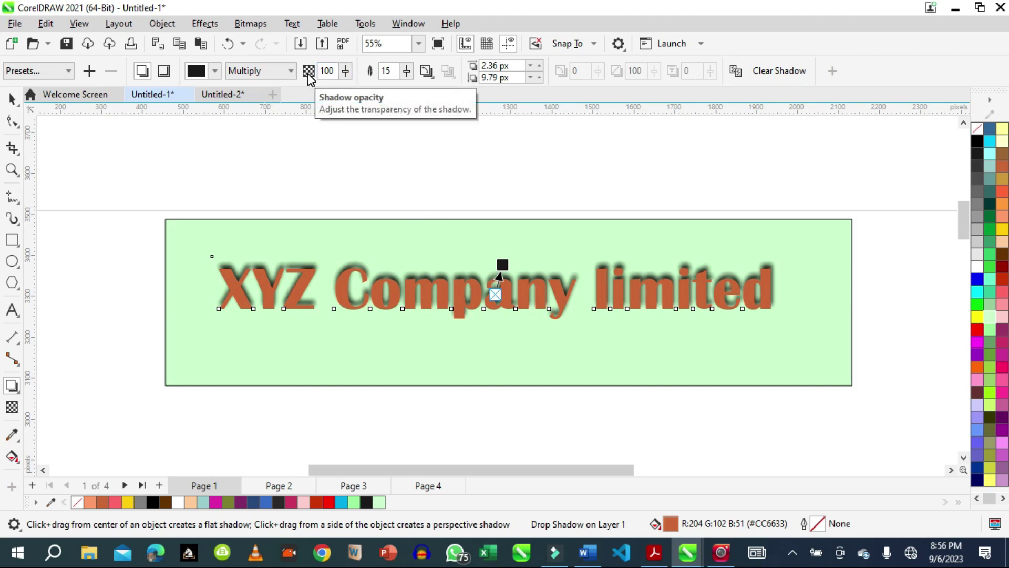
# Try a shadow opacity of 0 on the heading's drop shadow and restore it to 100
pyautogui.click(347, 73)
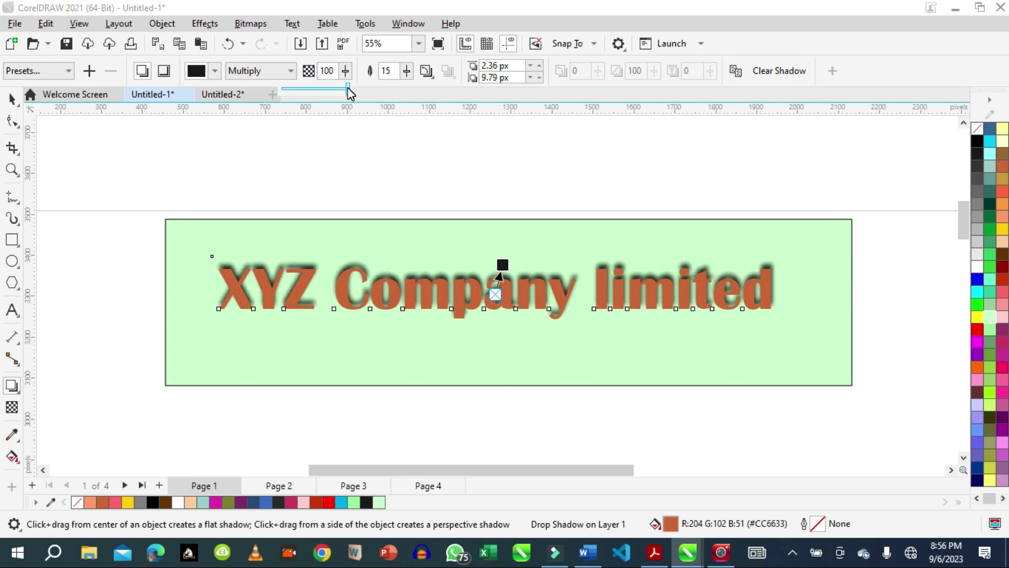
pyautogui.moveTo(348, 88); pyautogui.dragTo(206, 101)
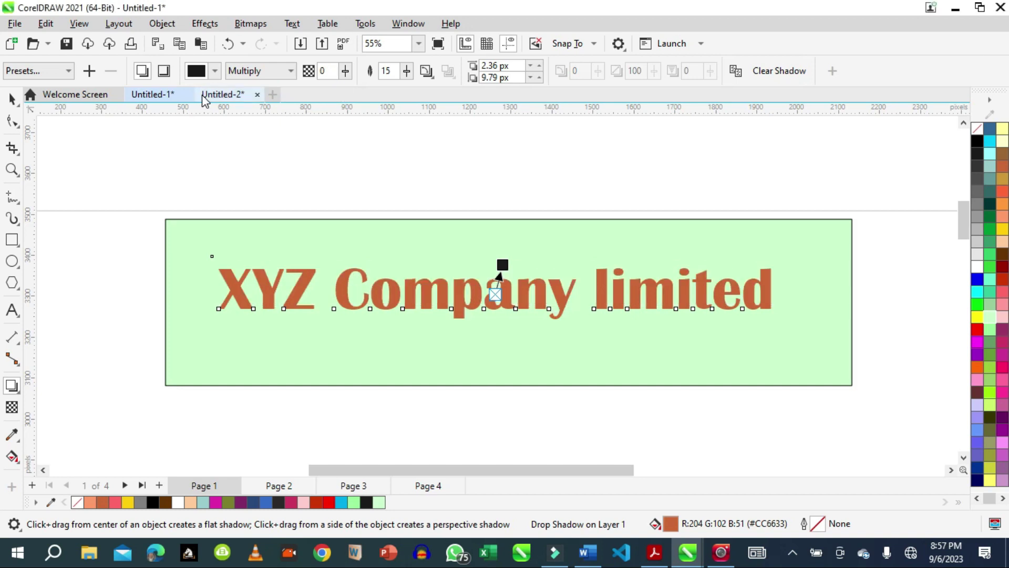
pyautogui.click(345, 73)
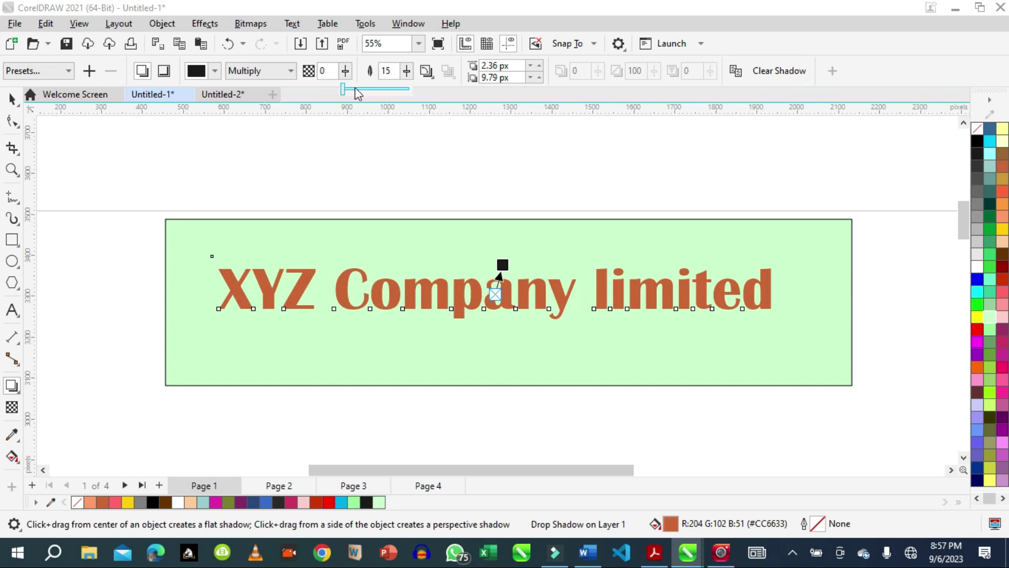
pyautogui.moveTo(342, 93); pyautogui.dragTo(416, 93)
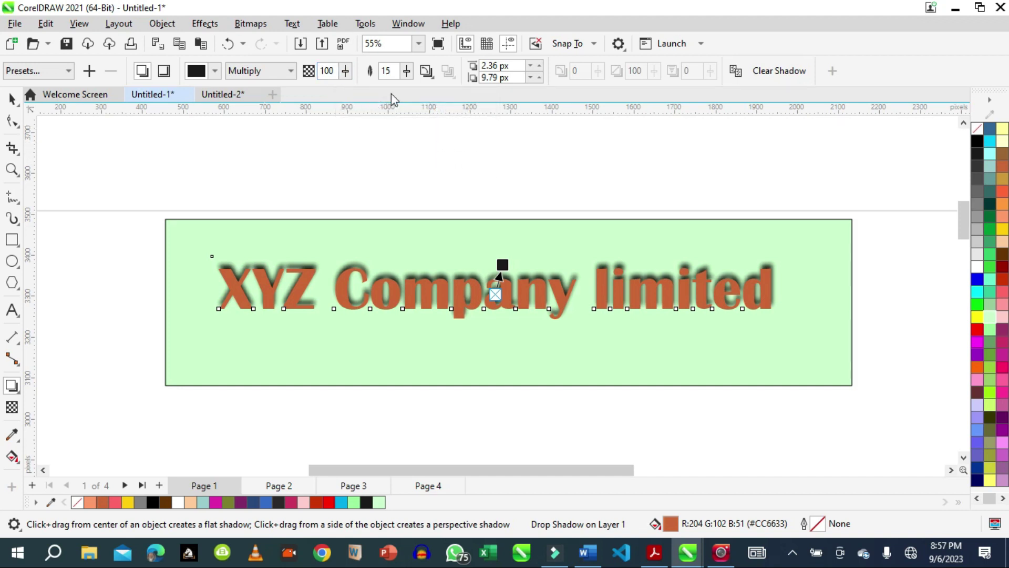
# Try a feathering of 78 on the heading's drop shadow and reduce it to 21
pyautogui.moveTo(407, 70); pyautogui.dragTo(452, 92)
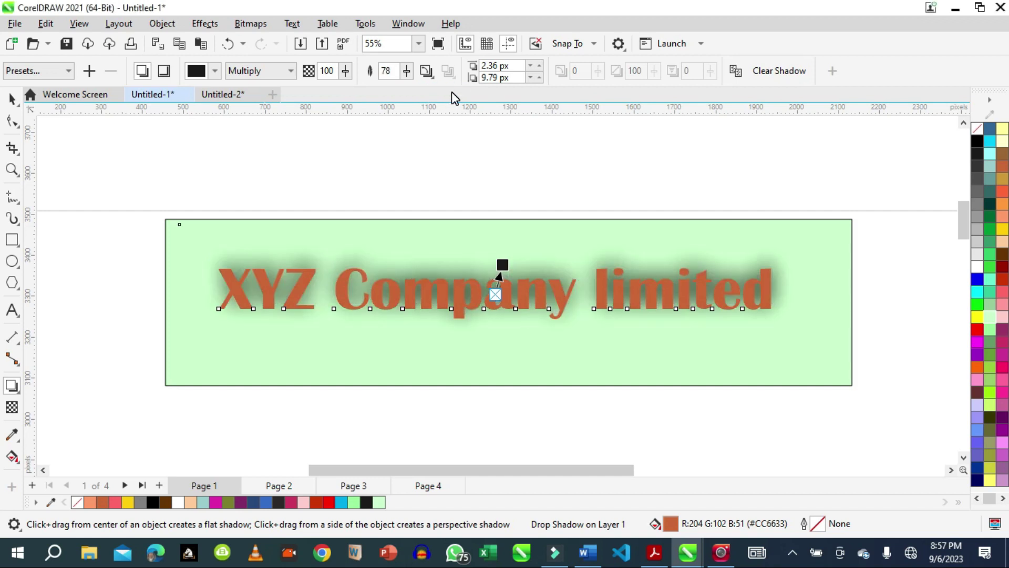
pyautogui.click(406, 71)
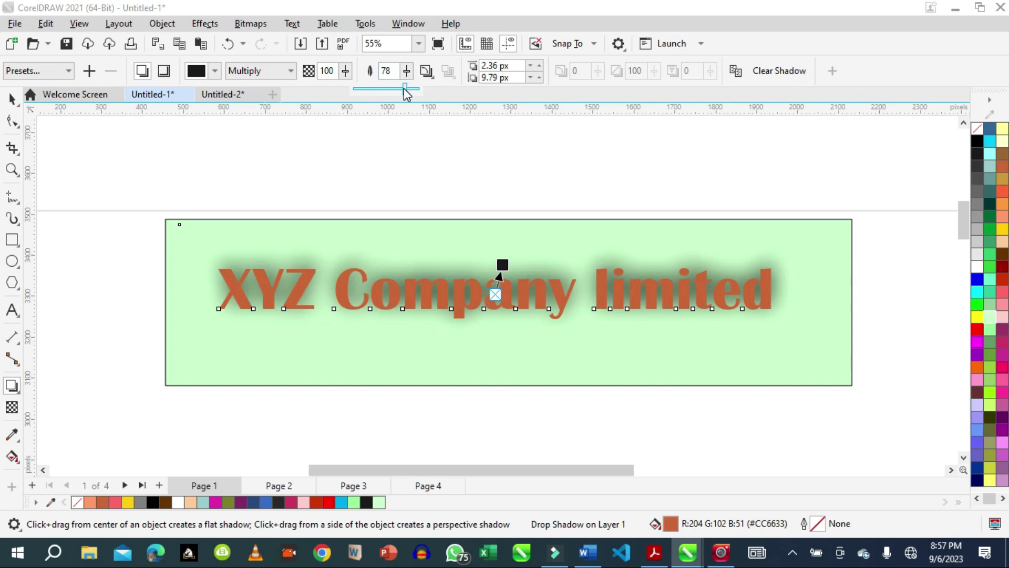
pyautogui.moveTo(406, 91); pyautogui.dragTo(391, 95)
pyautogui.click(405, 77)
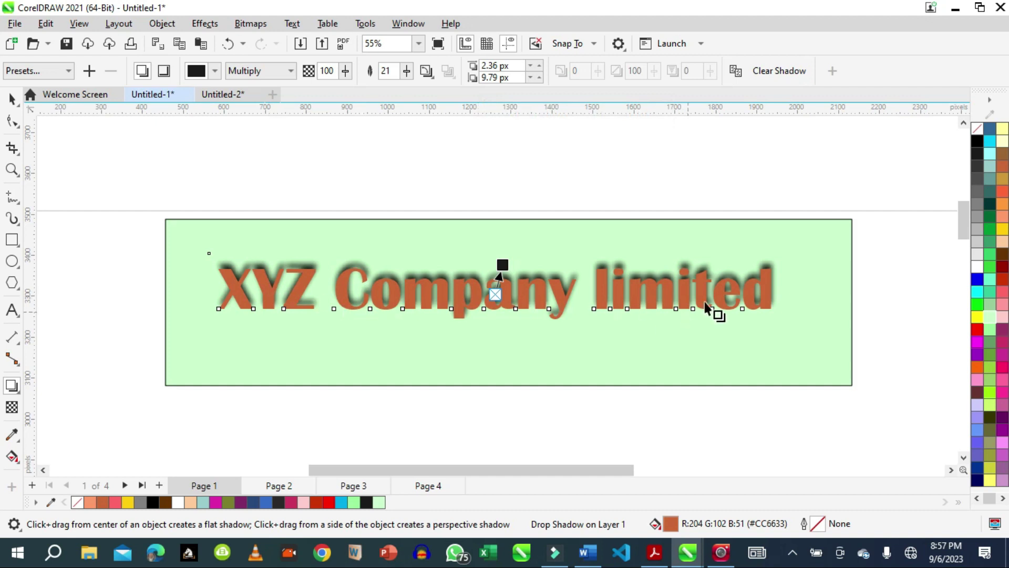
# Try to copy shadow properties onto the heading's drop shadow from the word "limited"
pyautogui.click(736, 72)
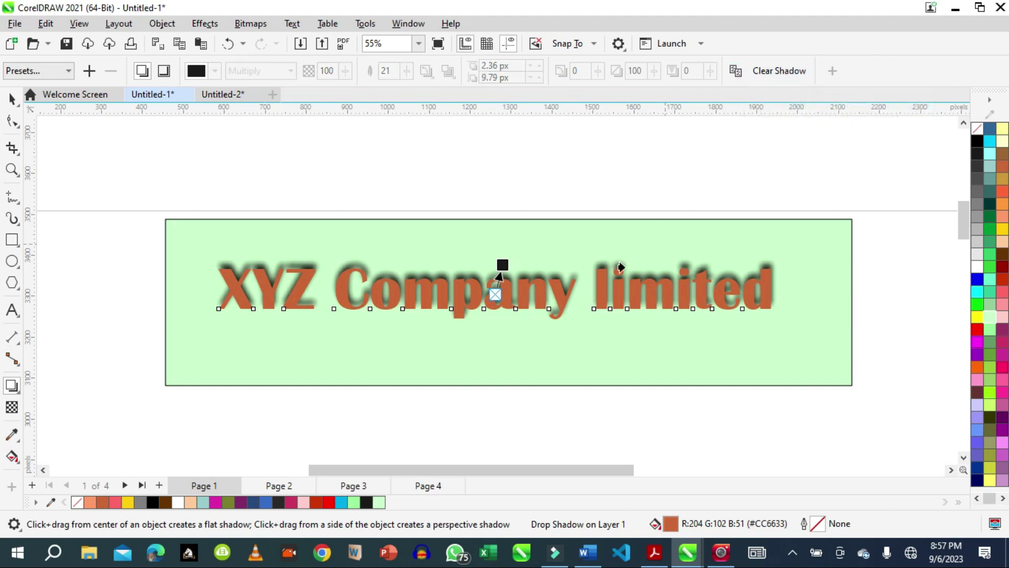
pyautogui.click(620, 291)
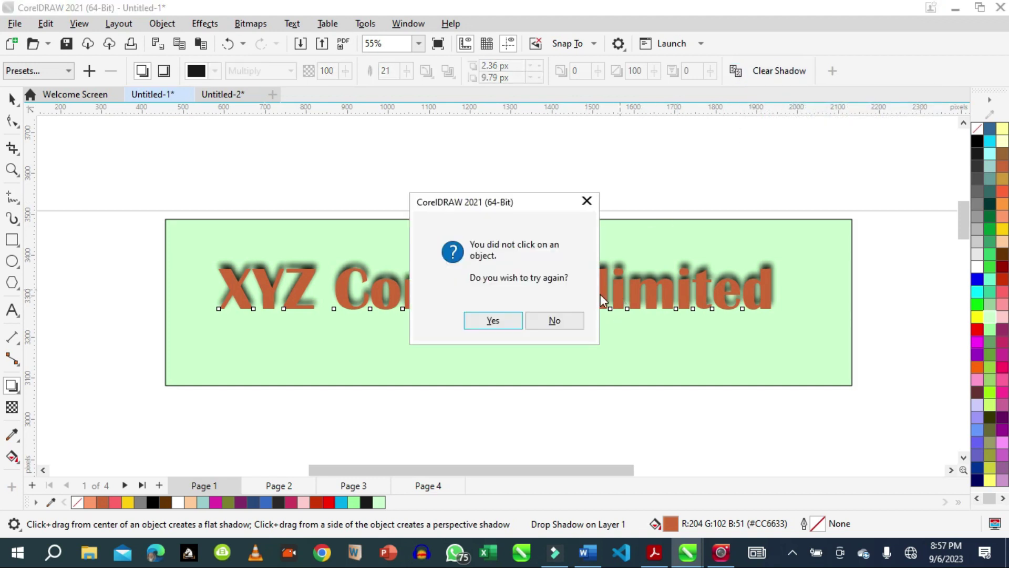
pyautogui.click(493, 321)
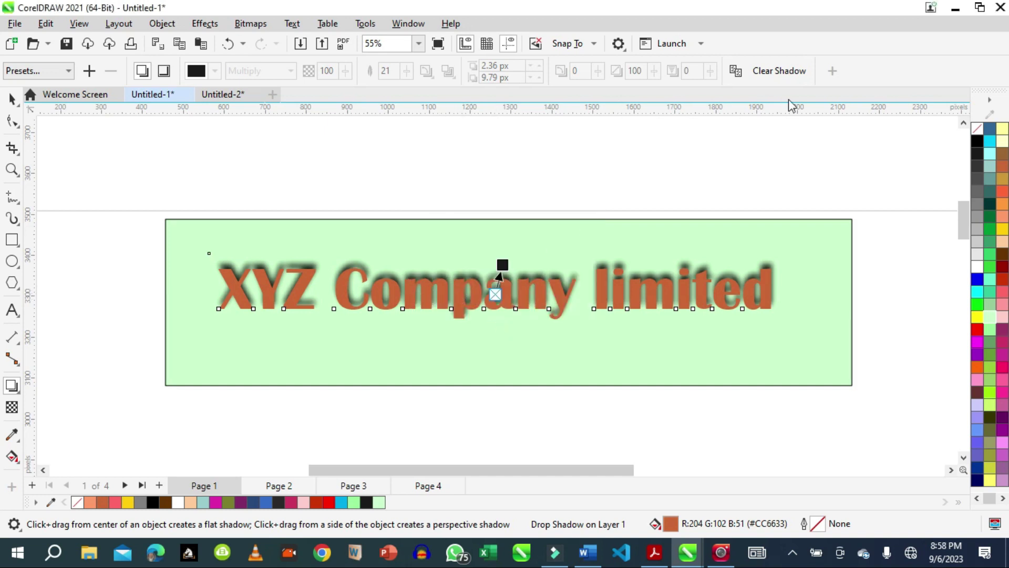
# Clear the drop shadow from the "XYZ Company limited" heading
pyautogui.click(782, 74)
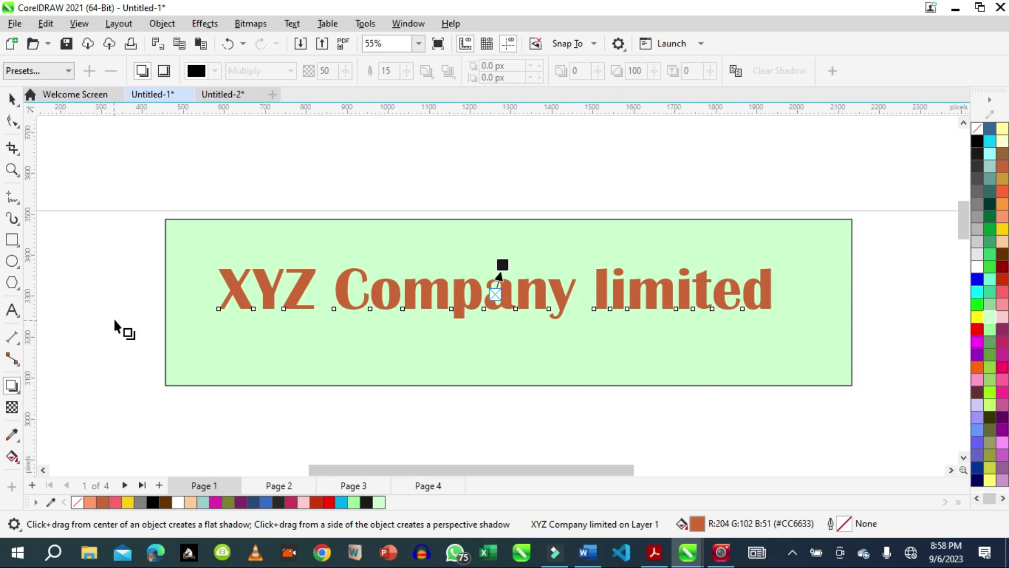
pyautogui.click(12, 99)
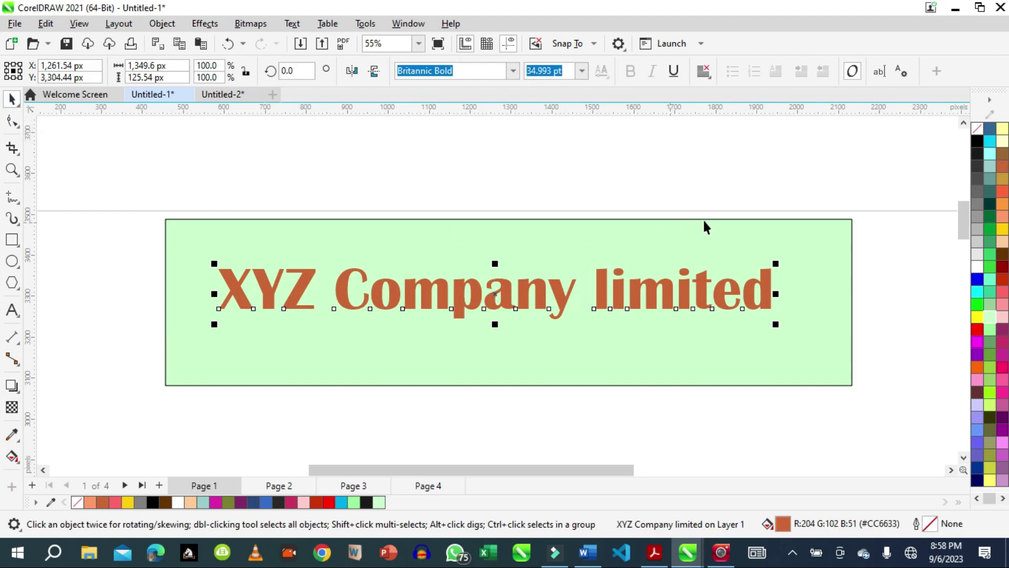
pyautogui.click(540, 239)
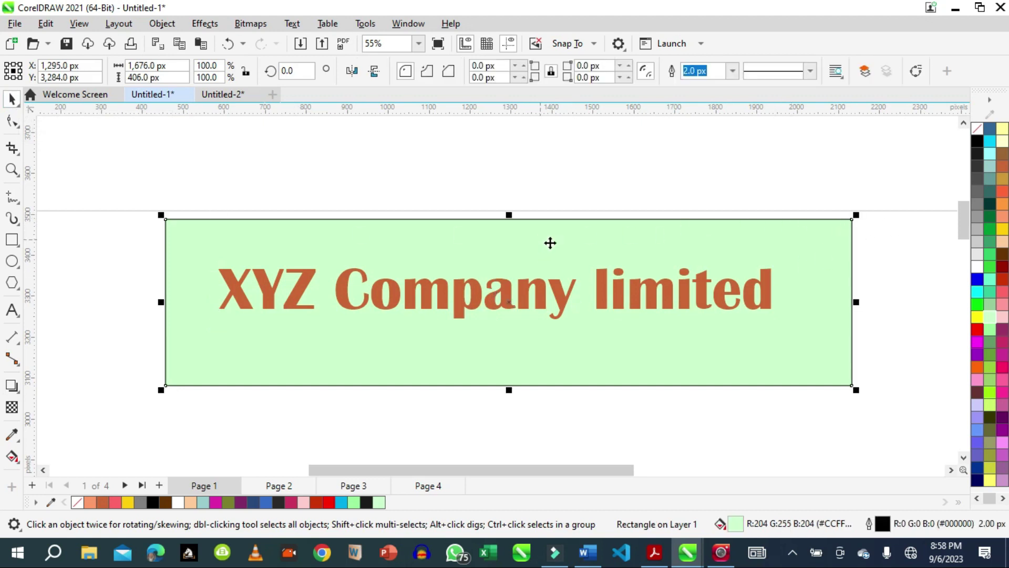
# Add a black block shadow about 23 px deep at about 45° to the heading and turn snapping off
pyautogui.click(523, 302)
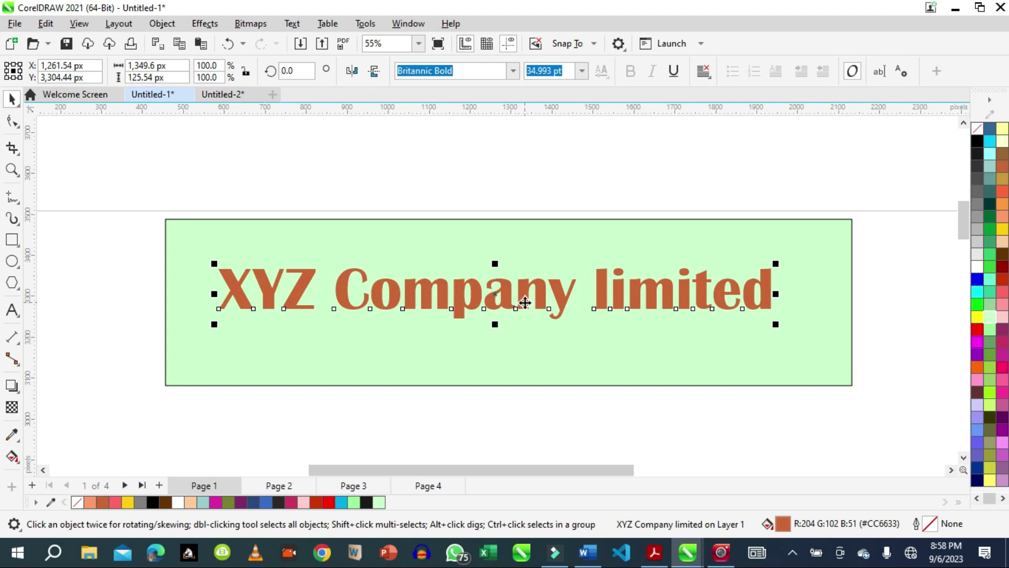
pyautogui.click(18, 395)
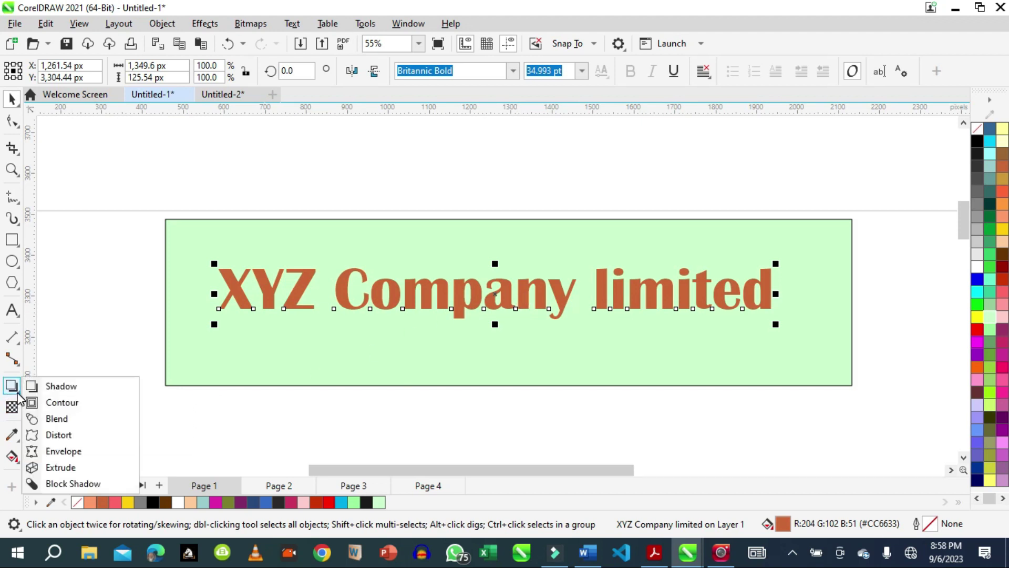
pyautogui.click(56, 485)
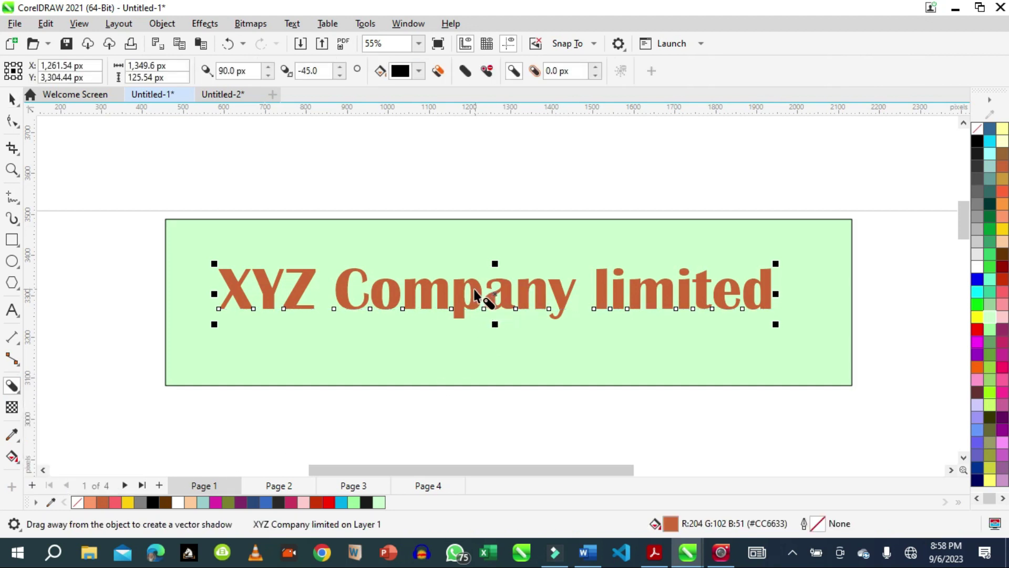
pyautogui.moveTo(484, 295)
pyautogui.mouseDown()
pyautogui.moveTo(473, 289)
pyautogui.moveTo(513, 293)
pyautogui.moveTo(494, 290)
pyautogui.moveTo(503, 289)
pyautogui.mouseUp()
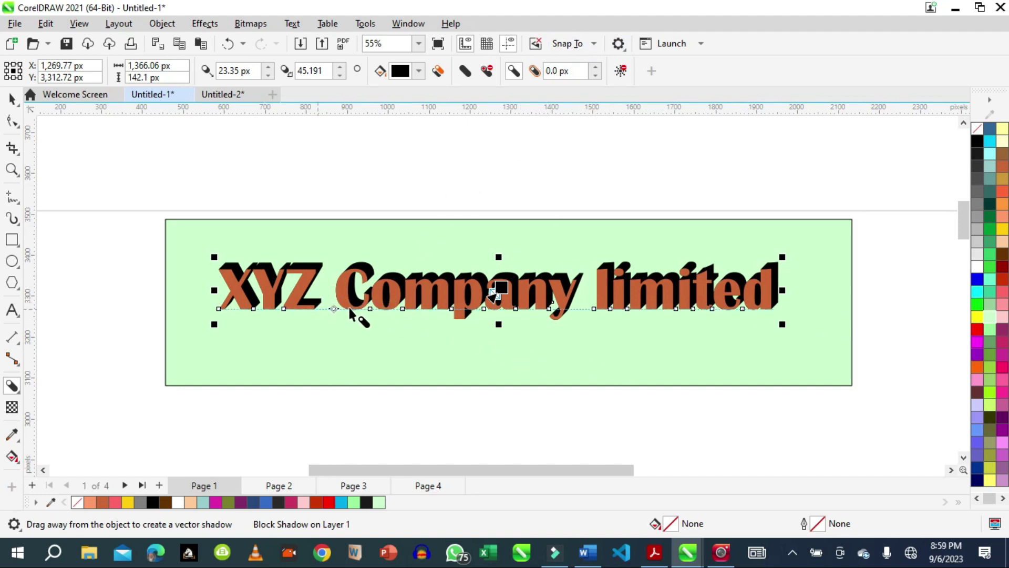
pyautogui.click(536, 45)
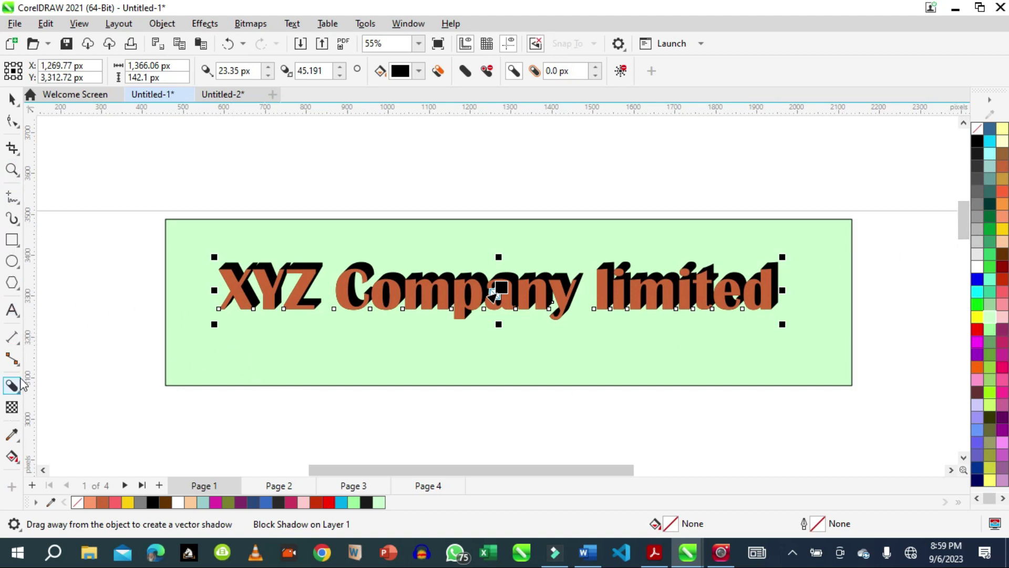
# Clear the perspective drop shadow from the cyclist silhouette in the middle of the page
pyautogui.moveTo(961, 224); pyautogui.dragTo(957, 263)
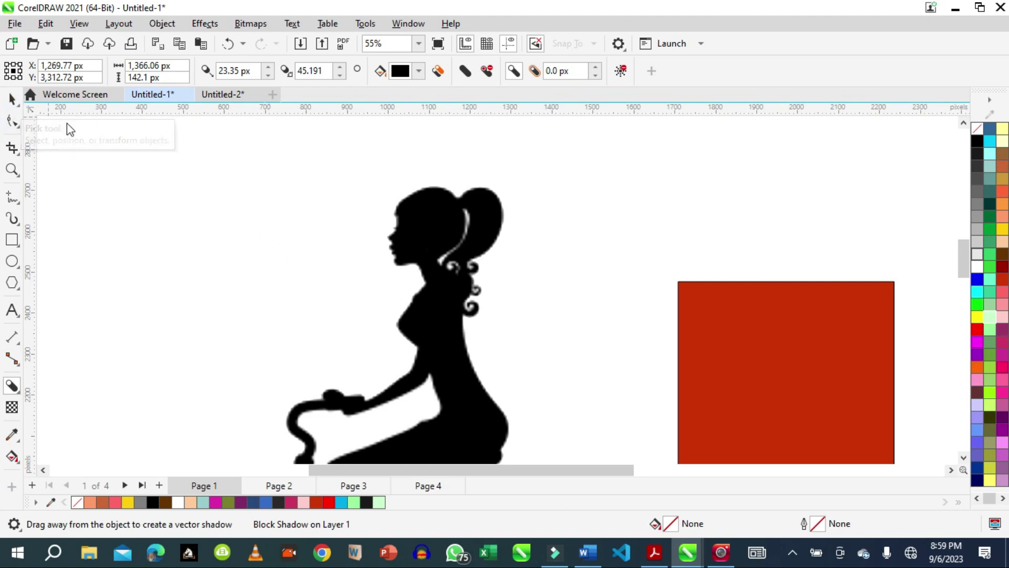
pyautogui.press('space')
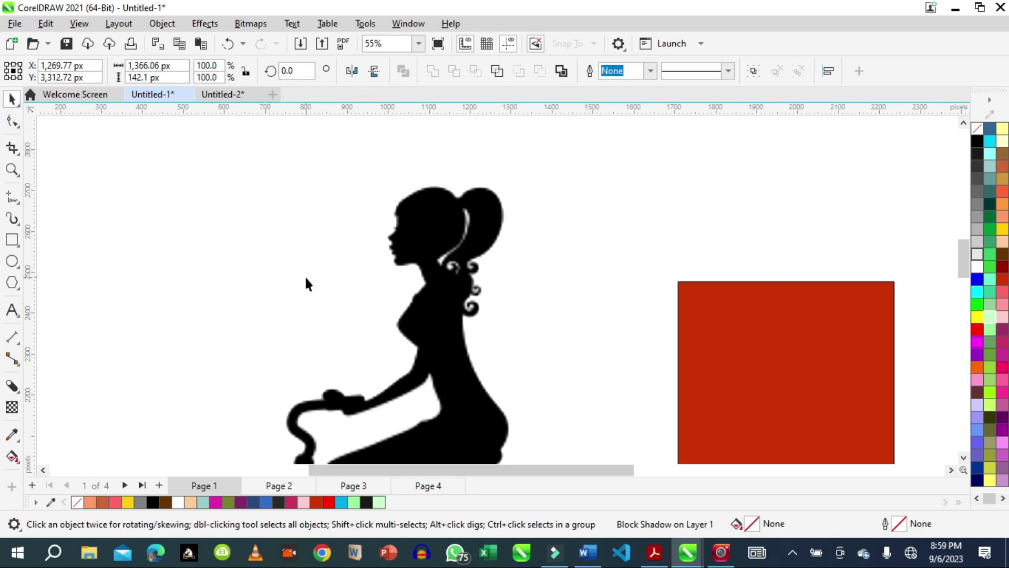
pyautogui.scroll(-6, 499, 212)
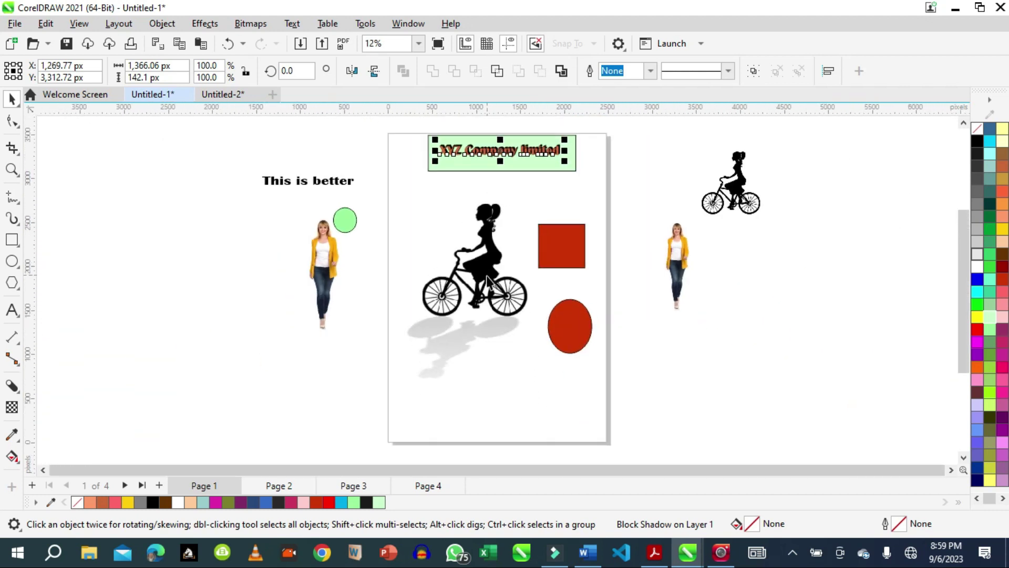
pyautogui.click(485, 293)
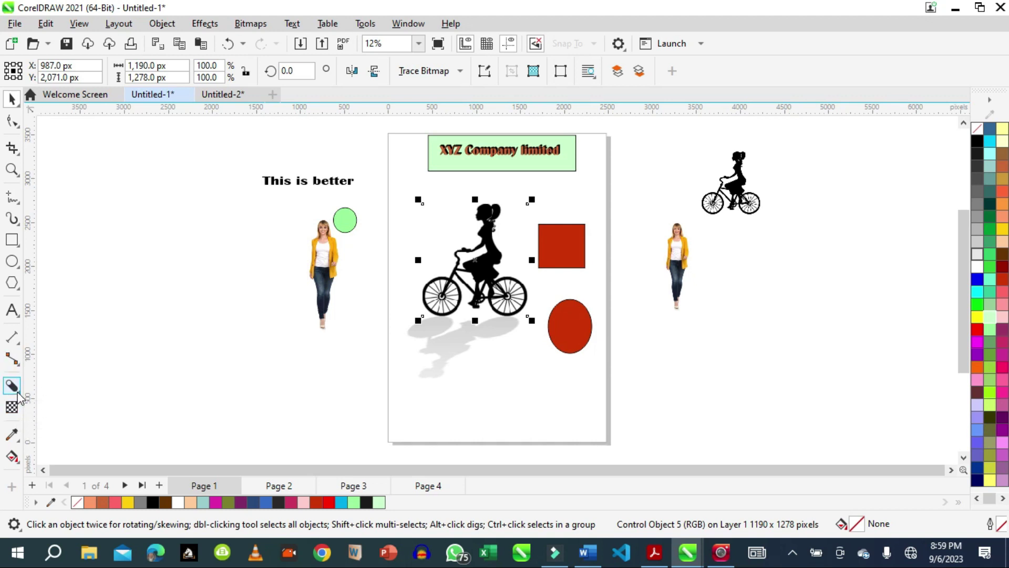
pyautogui.click(18, 394)
pyautogui.click(63, 386)
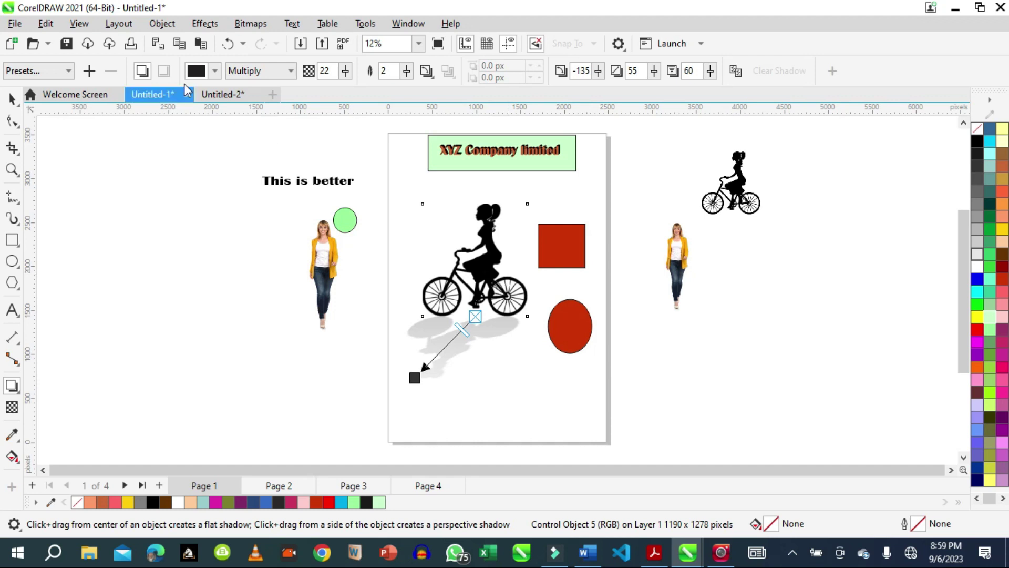
pyautogui.click(475, 271)
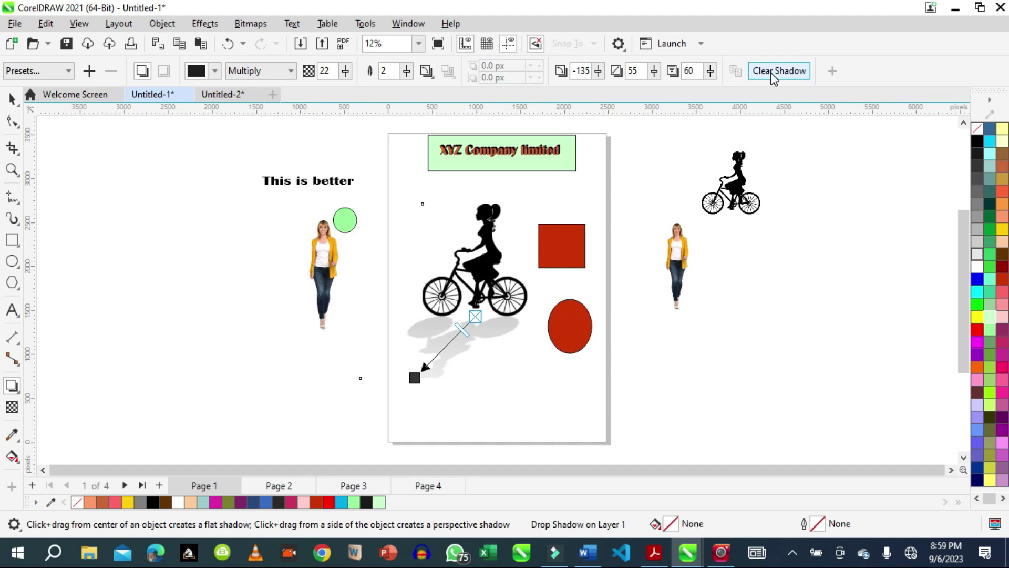
pyautogui.click(773, 73)
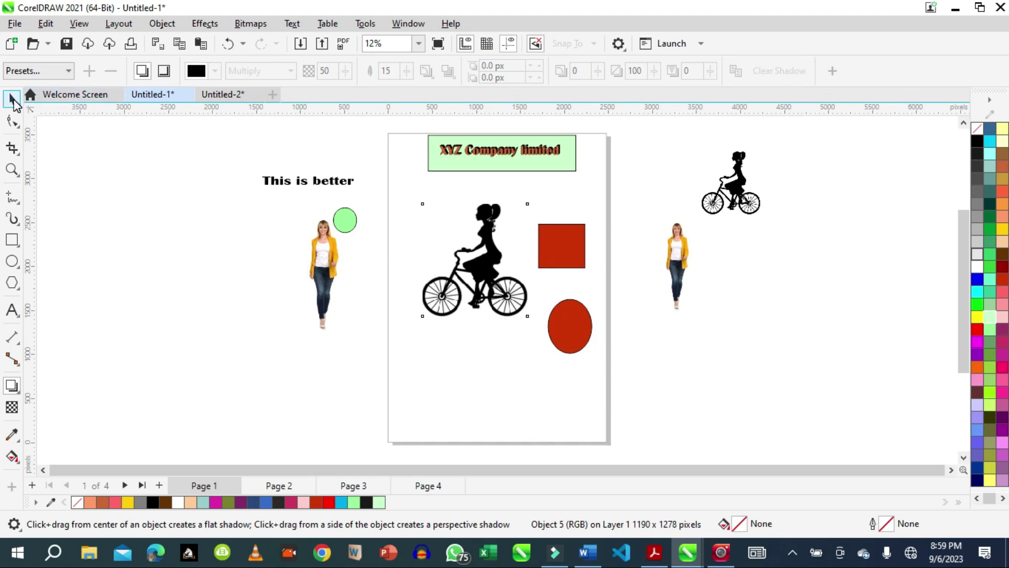
# Move the cyclist silhouette off the page to about X -1,136, Y 795 px, and shift the red square toward the page's left side
pyautogui.click(13, 99)
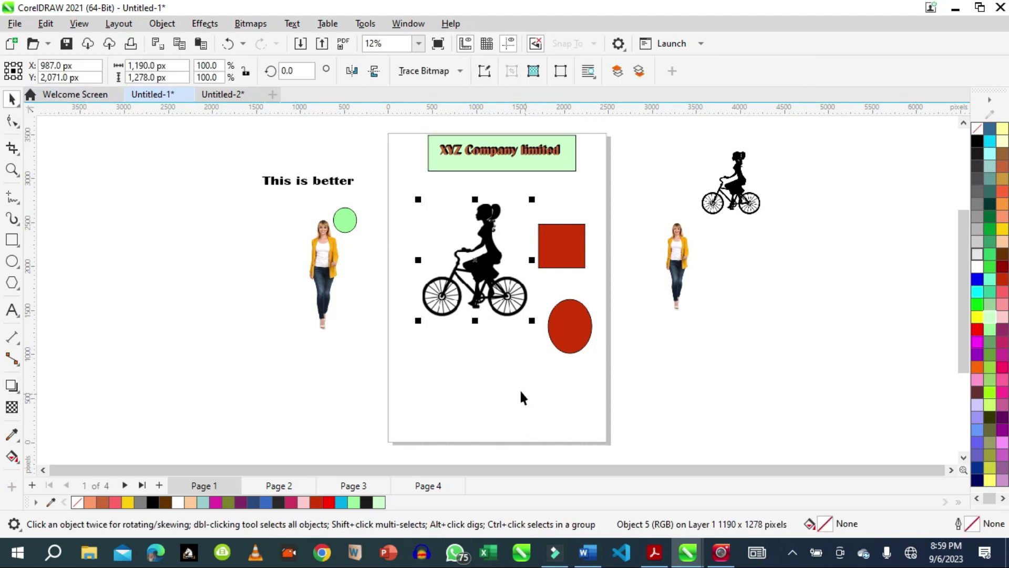
pyautogui.moveTo(469, 283); pyautogui.dragTo(283, 396)
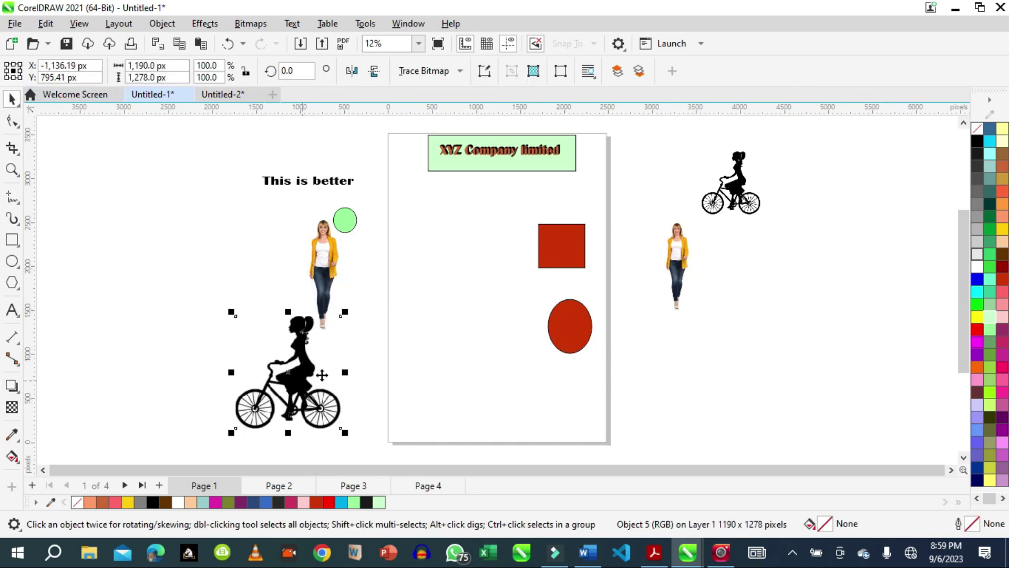
pyautogui.moveTo(558, 263); pyautogui.dragTo(443, 262)
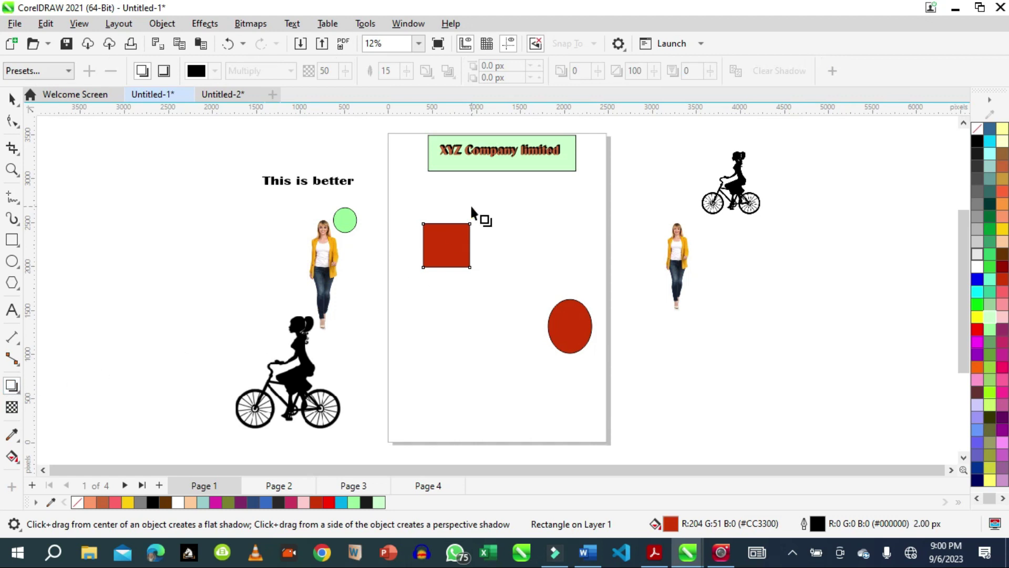
# Add a drop shadow to the red square and apply the Flat Top Right preset to it
pyautogui.moveTo(448, 249); pyautogui.dragTo(470, 246)
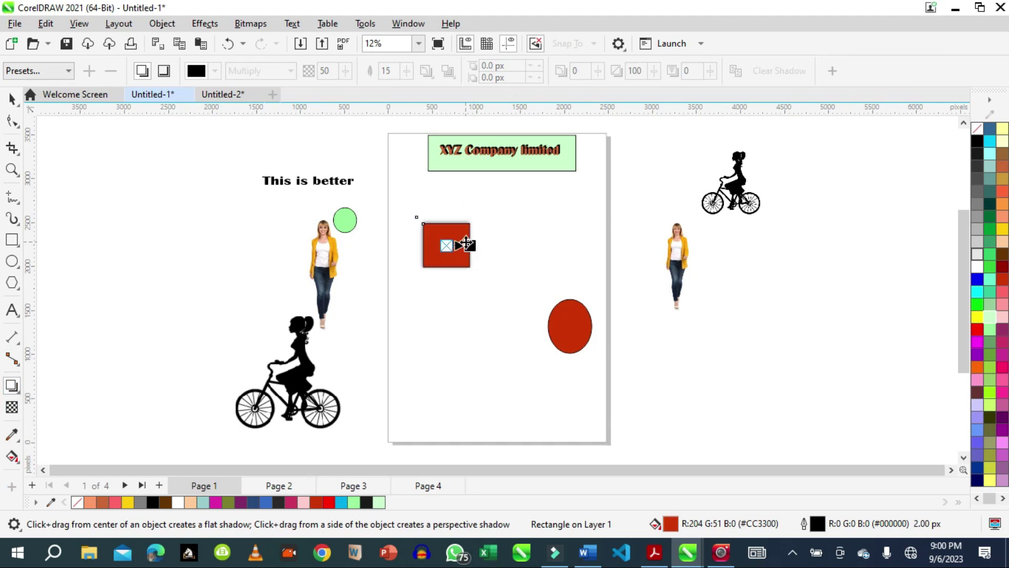
pyautogui.click(67, 73)
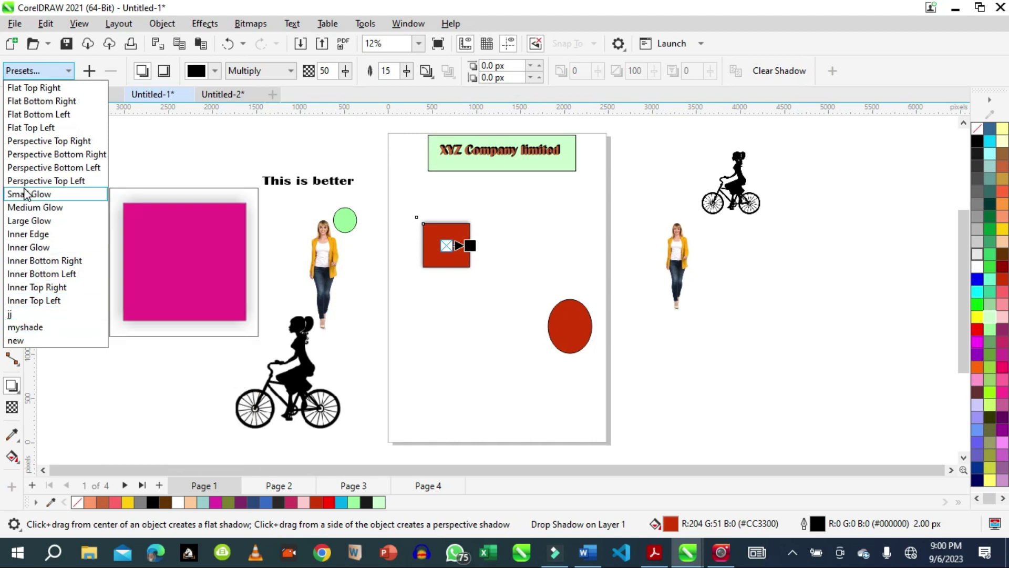
pyautogui.click(32, 92)
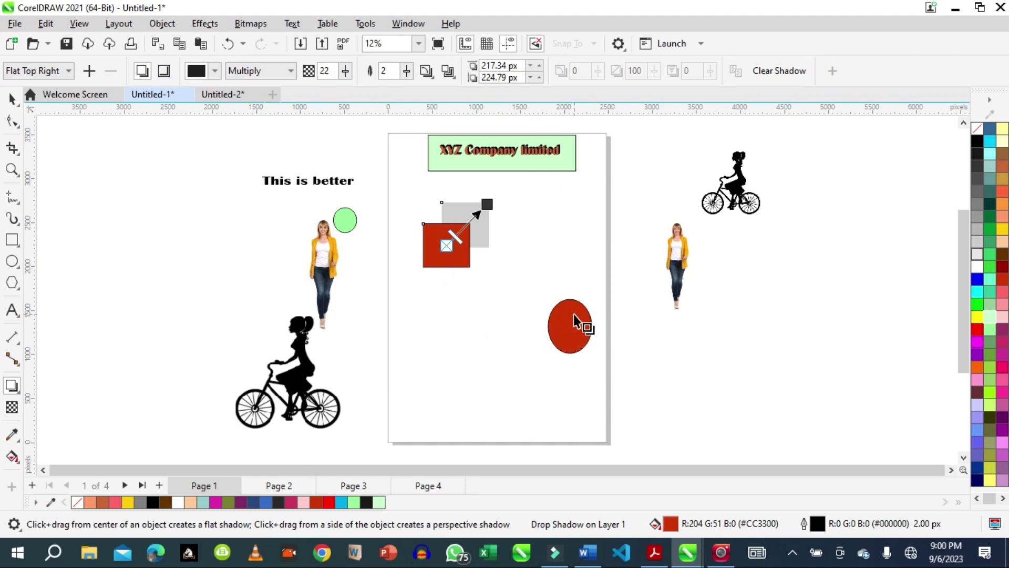
# Add a shadow to the red ellipse and switch it to an inner shadow
pyautogui.click(12, 98)
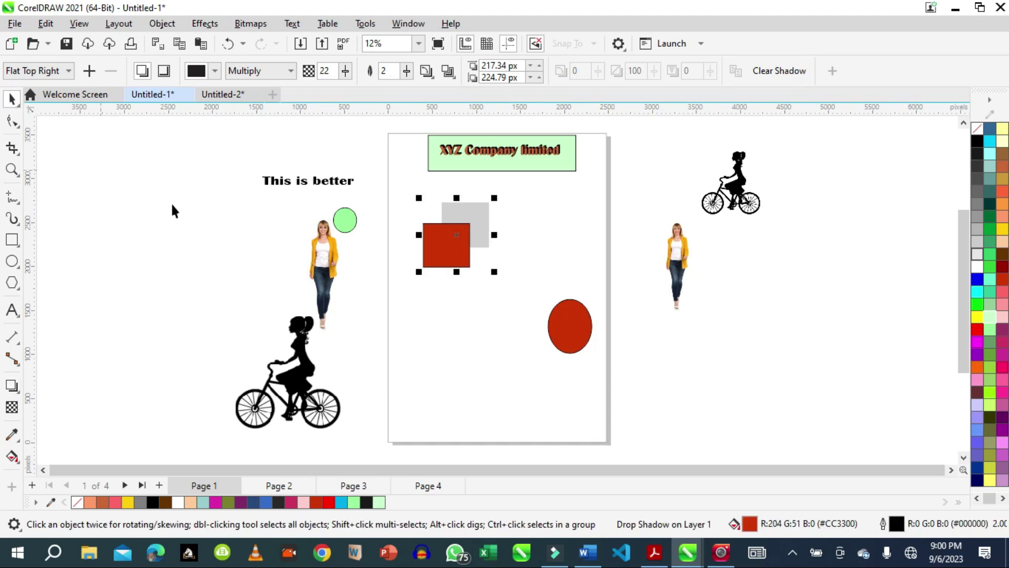
pyautogui.click(575, 342)
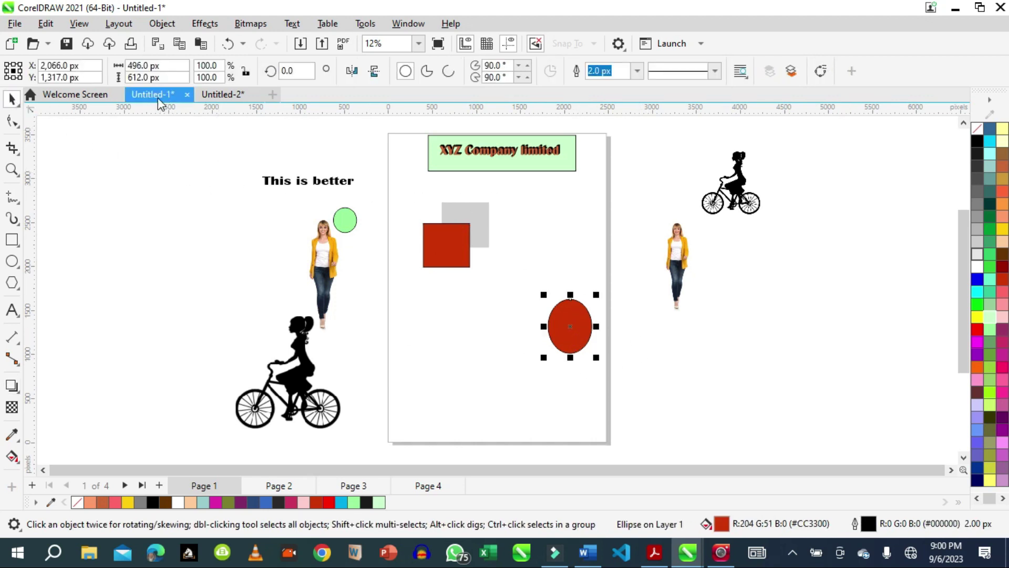
pyautogui.click(13, 387)
pyautogui.click(572, 326)
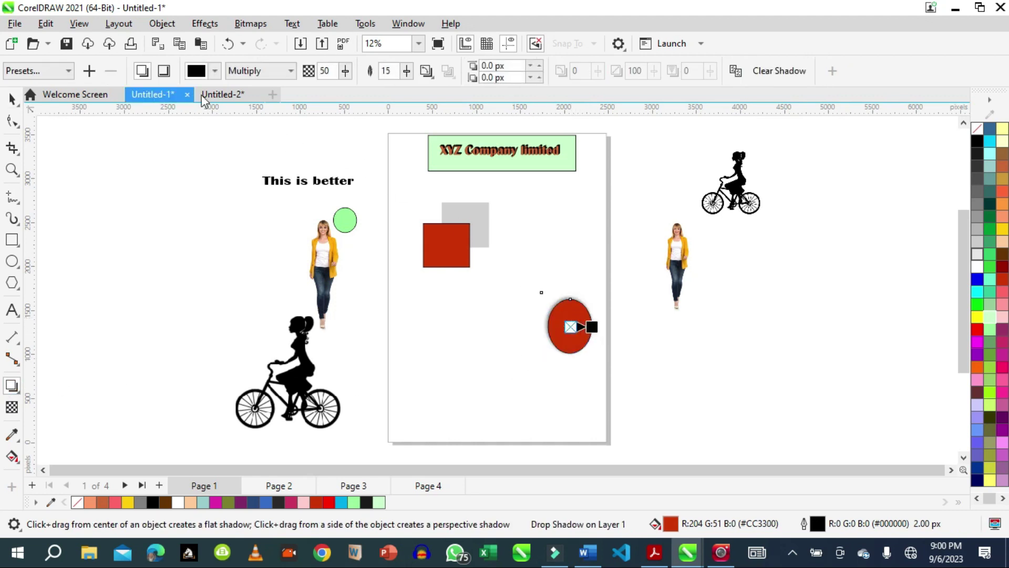
pyautogui.click(165, 73)
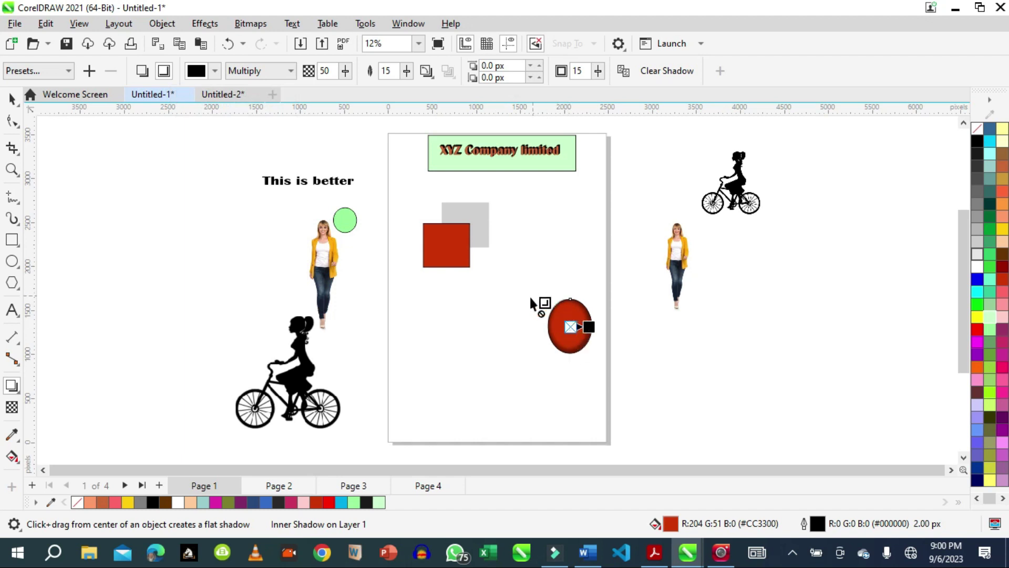
pyautogui.click(11, 170)
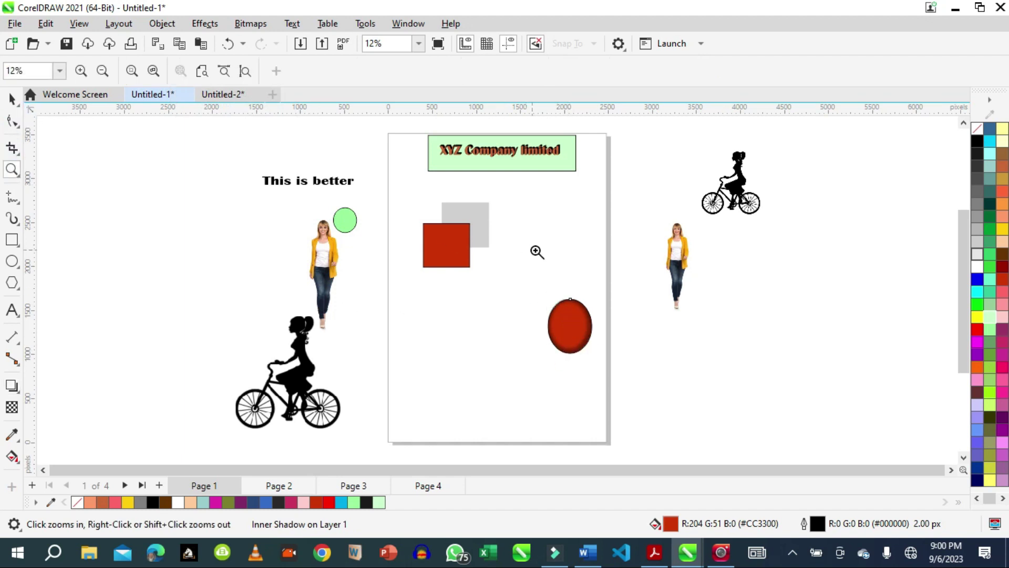
pyautogui.moveTo(512, 271); pyautogui.dragTo(631, 385)
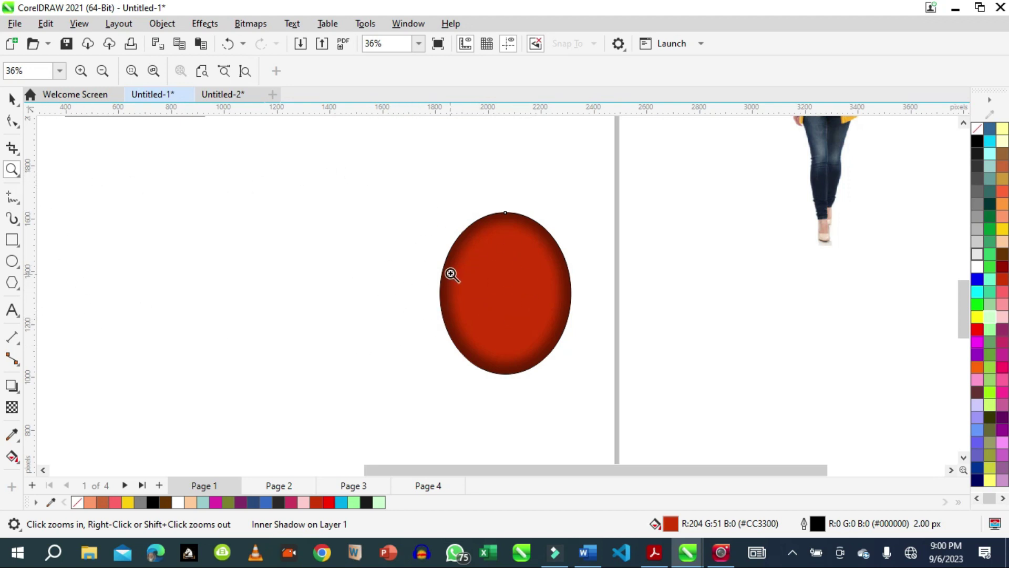
pyautogui.scroll(-5, 450, 272)
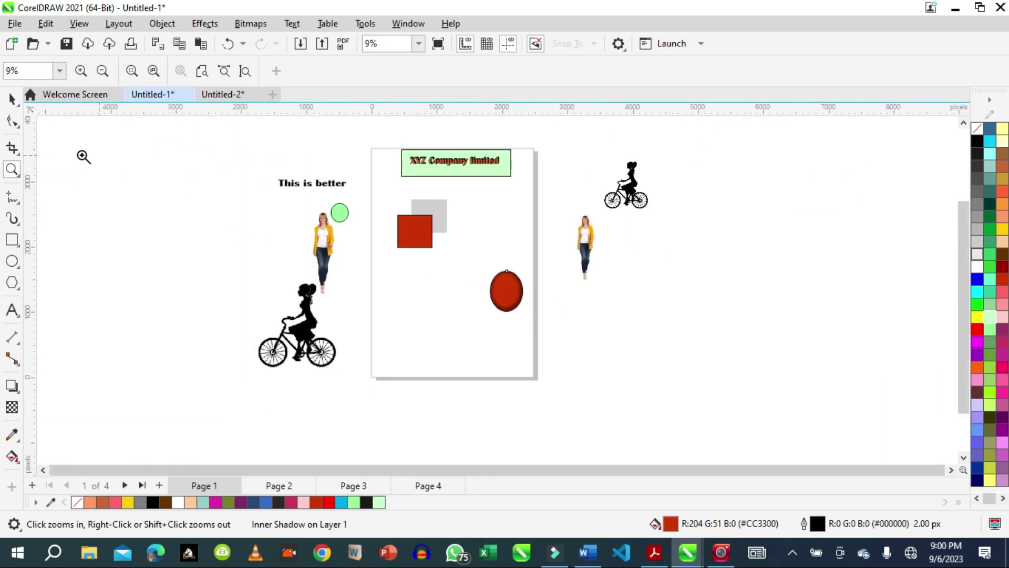
# Move the larger cut-out woman image from beside the green circle onto the page at about X 1,965, Y 3,076 px
pyautogui.click(11, 100)
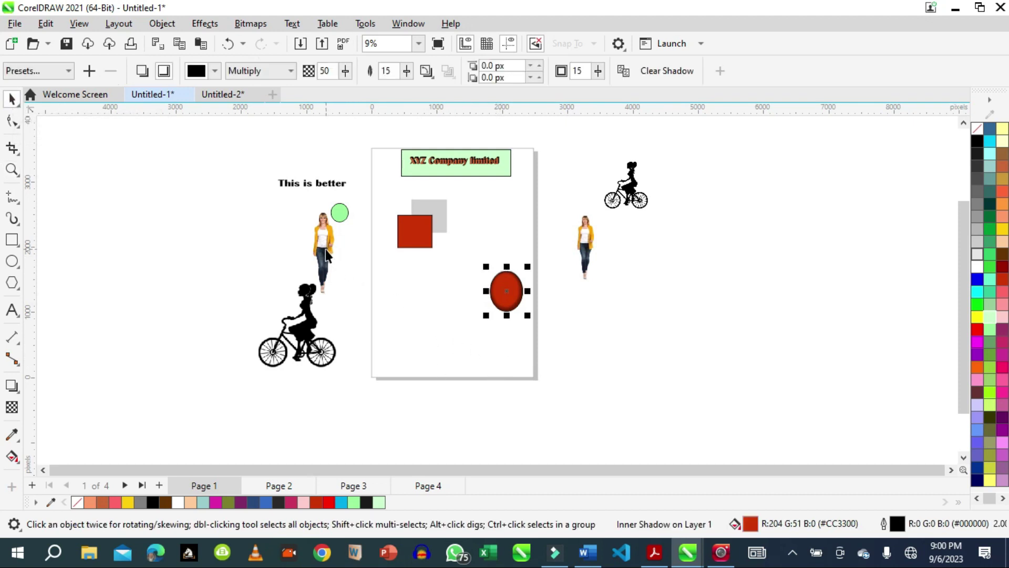
pyautogui.moveTo(326, 255)
pyautogui.mouseDown()
pyautogui.moveTo(379, 273)
pyautogui.moveTo(422, 231)
pyautogui.mouseUp()
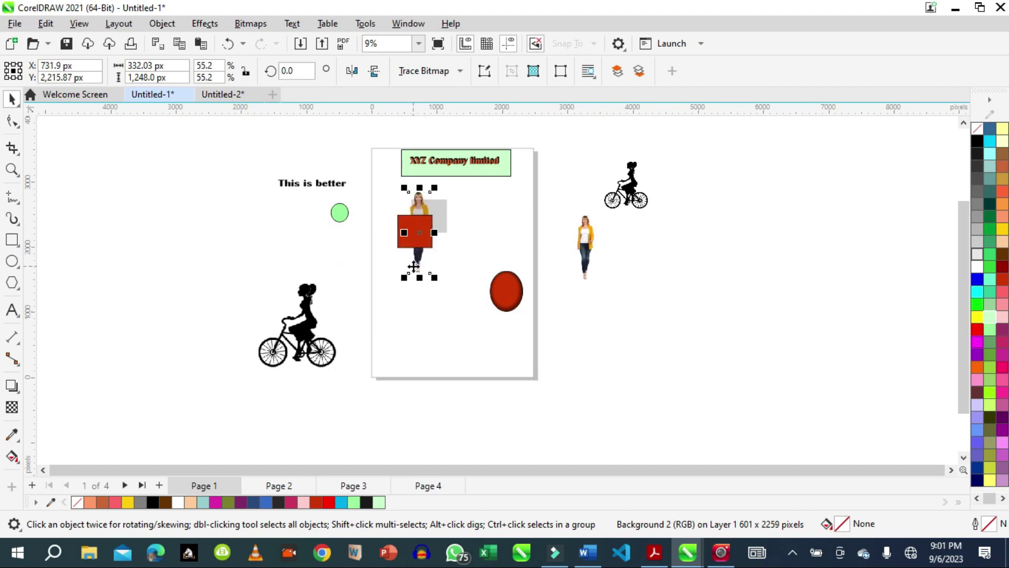
pyautogui.moveTo(413, 267); pyautogui.dragTo(498, 217)
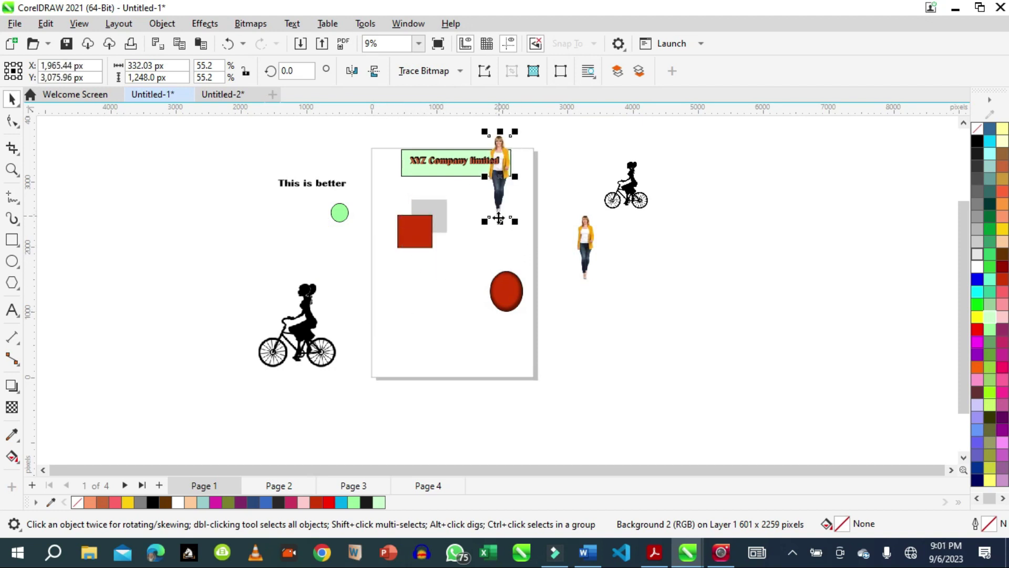
# Move the smaller white-background woman image to the page's upper-left corner at about X -56, Y 3,256 px
pyautogui.moveTo(591, 247); pyautogui.dragTo(455, 171)
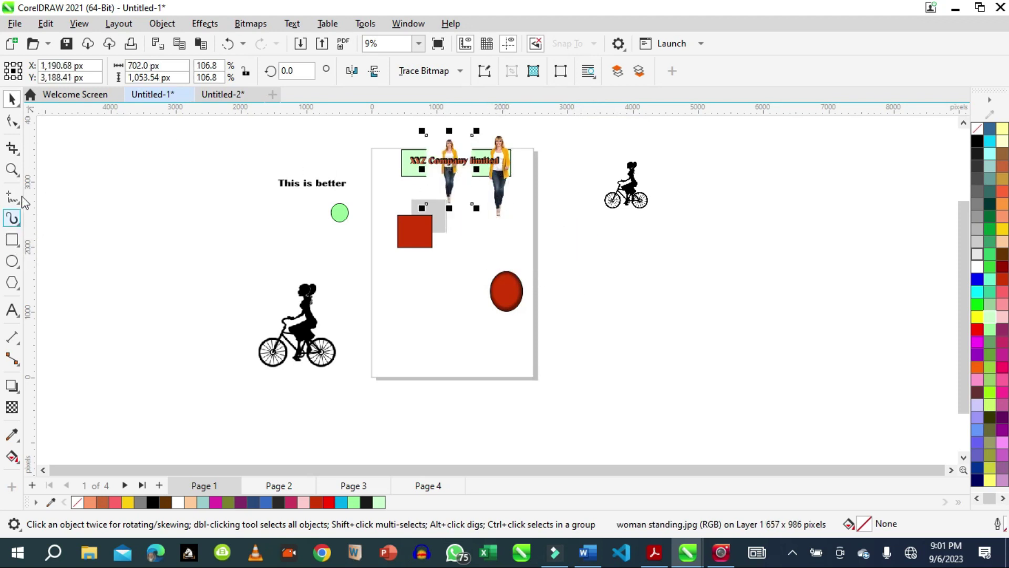
pyautogui.click(11, 169)
pyautogui.moveTo(371, 129); pyautogui.dragTo(546, 223)
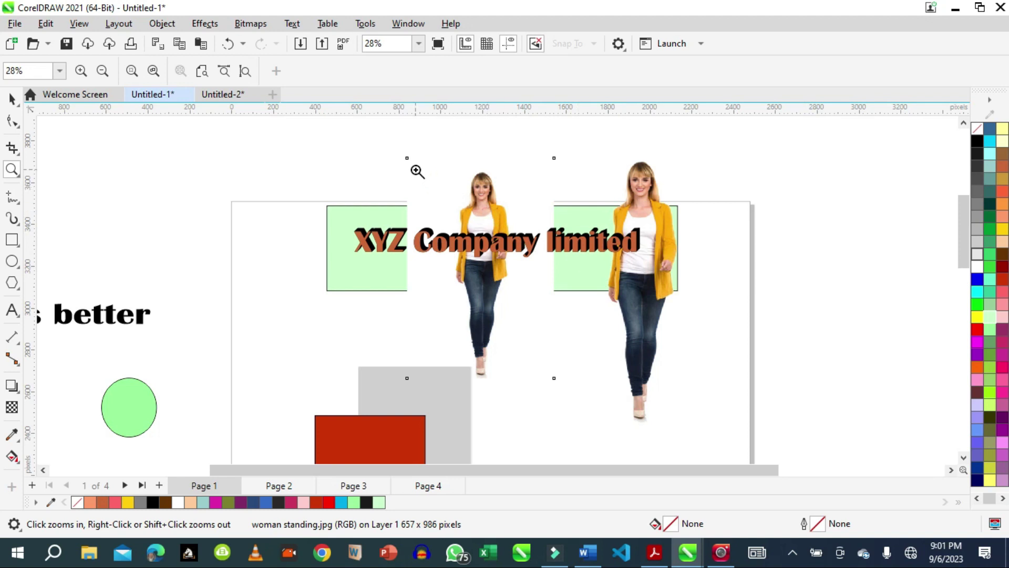
pyautogui.click(11, 99)
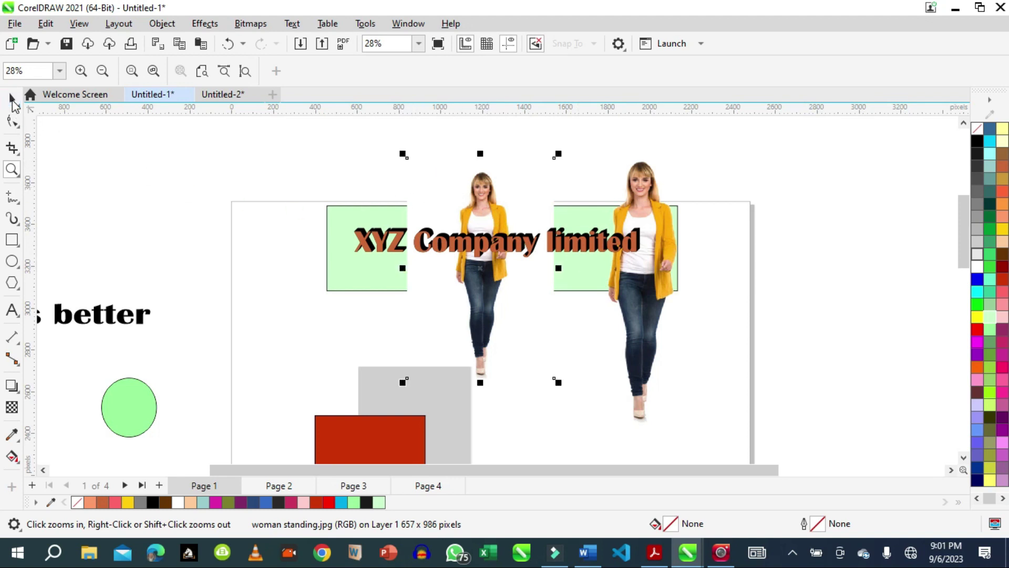
pyautogui.moveTo(489, 298); pyautogui.dragTo(228, 261)
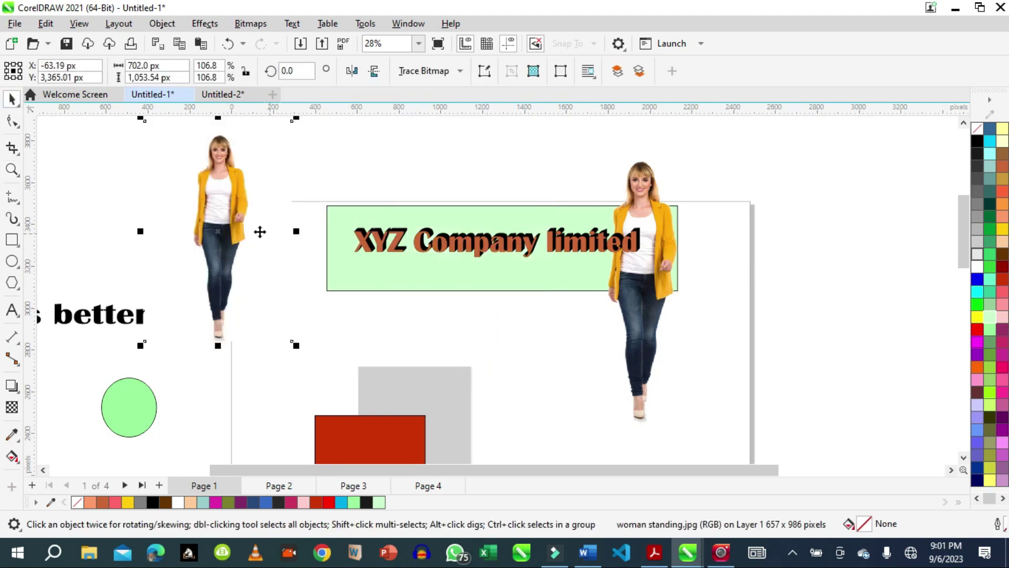
pyautogui.moveTo(219, 201); pyautogui.dragTo(246, 232)
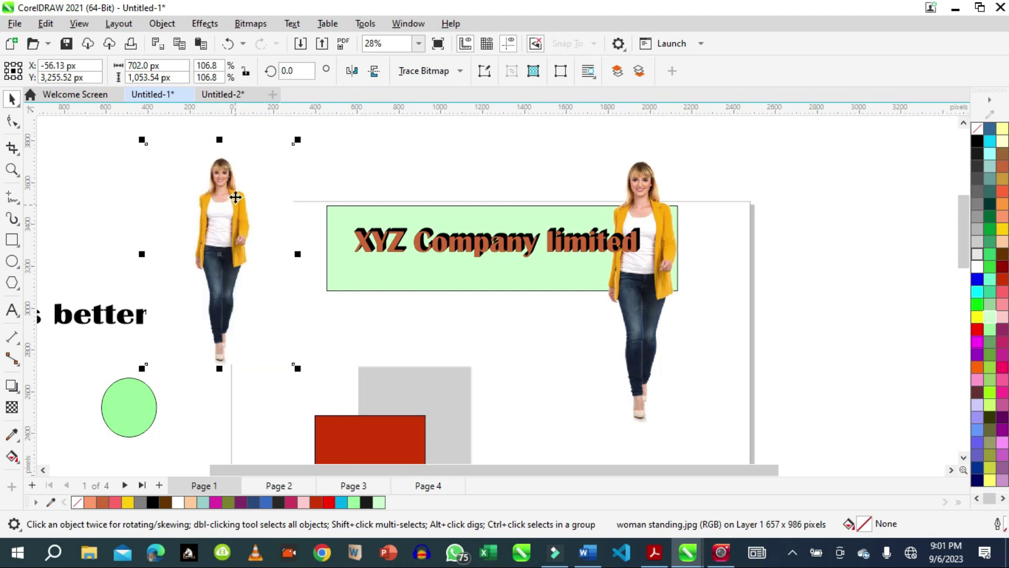
# Add an inner shadow to the white-background woman image, with opacity about 32 and width about 38
pyautogui.click(11, 392)
pyautogui.moveTo(220, 254); pyautogui.dragTo(280, 152)
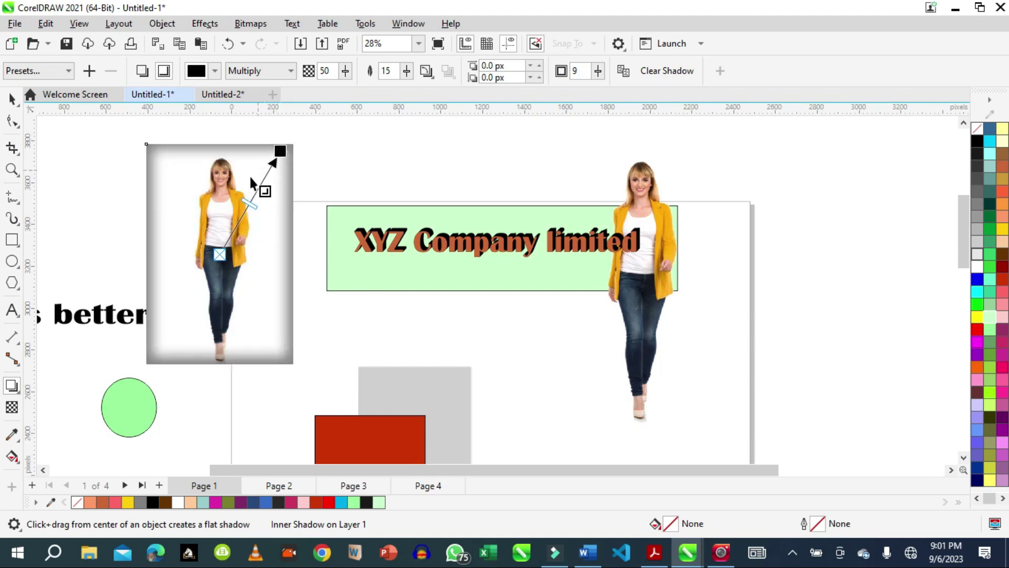
pyautogui.moveTo(248, 205); pyautogui.dragTo(239, 223)
pyautogui.moveTo(280, 151); pyautogui.dragTo(266, 180)
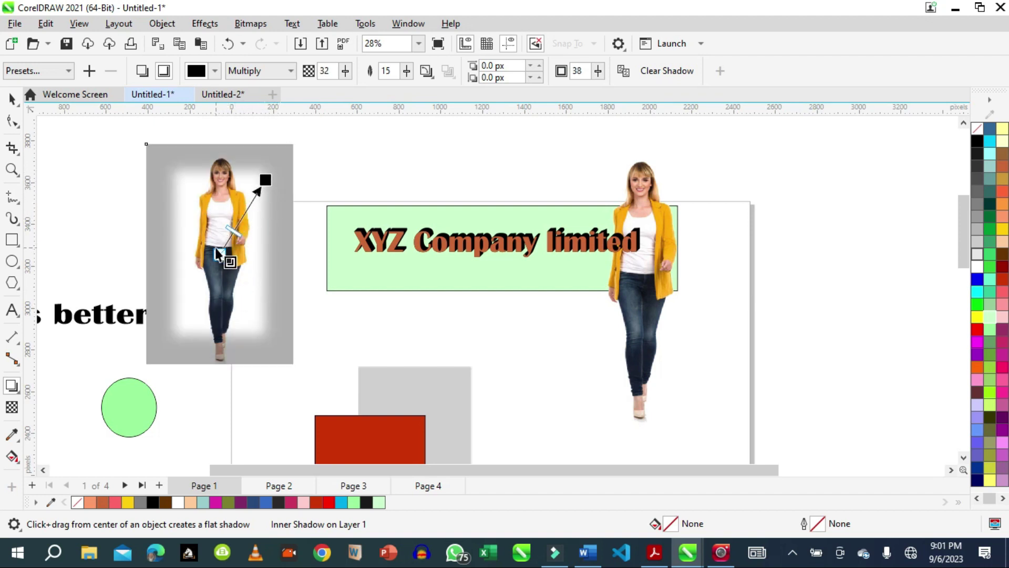
# Vary the inner shadow's width and opacity on the white-background woman image, ending at width 37 and opacity 60
pyautogui.moveTo(218, 253); pyautogui.dragTo(234, 237)
pyautogui.moveTo(266, 180); pyautogui.dragTo(276, 233)
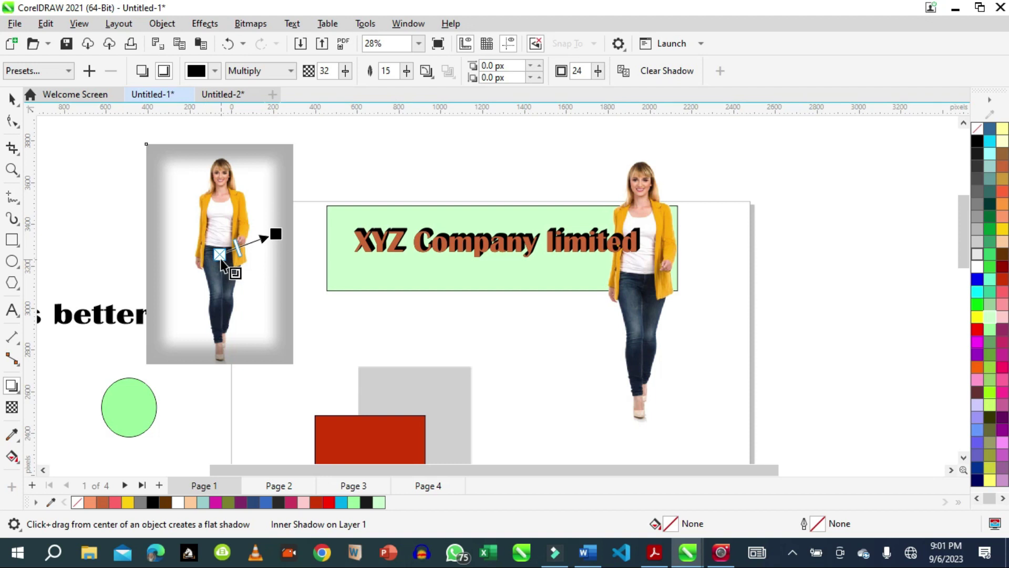
pyautogui.moveTo(220, 256)
pyautogui.mouseDown()
pyautogui.moveTo(227, 253)
pyautogui.moveTo(225, 265)
pyautogui.mouseUp()
pyautogui.moveTo(276, 234); pyautogui.dragTo(266, 185)
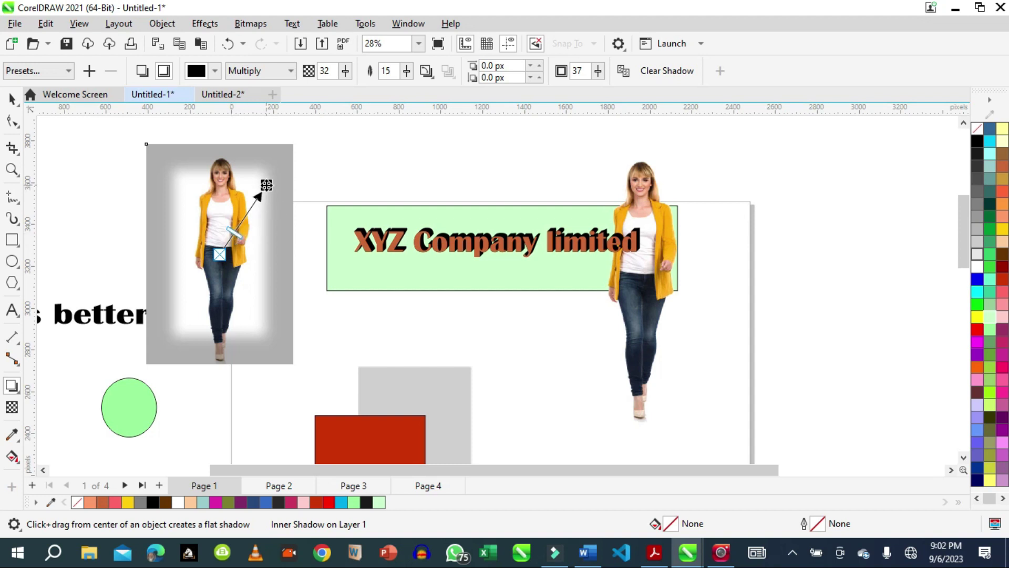
pyautogui.moveTo(233, 232); pyautogui.dragTo(257, 212)
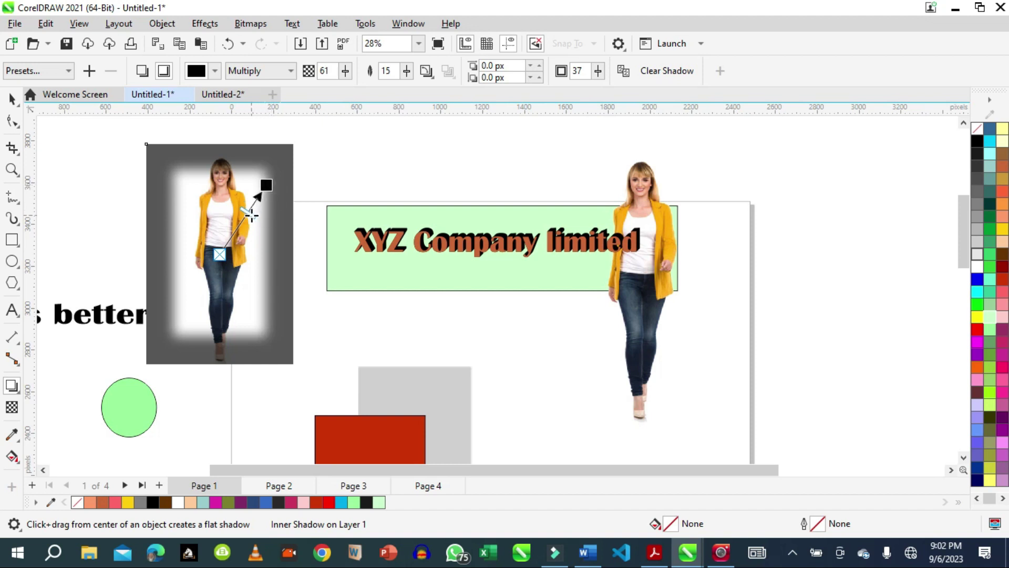
pyautogui.moveTo(252, 214); pyautogui.dragTo(242, 241)
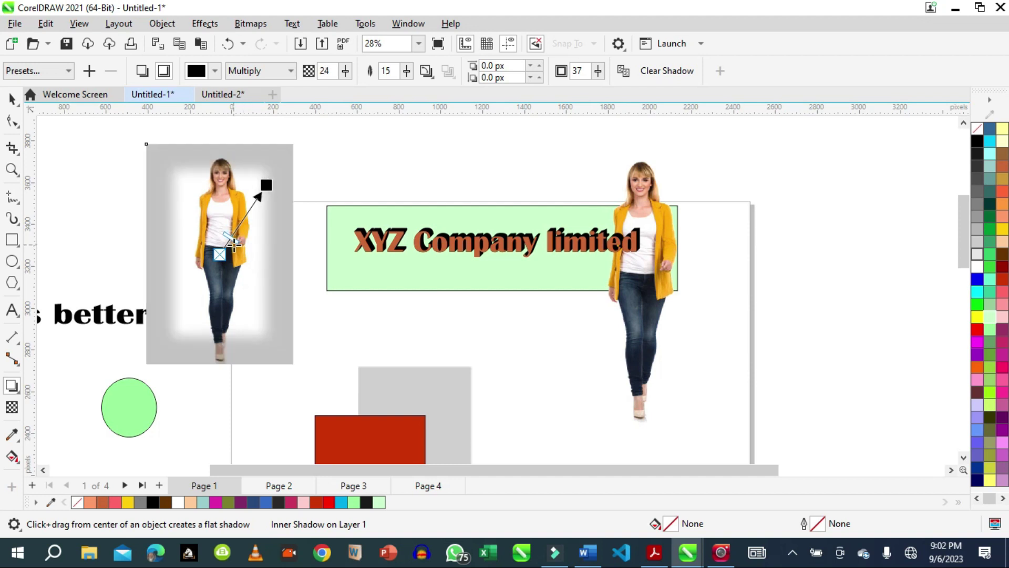
pyautogui.moveTo(232, 240); pyautogui.dragTo(255, 212)
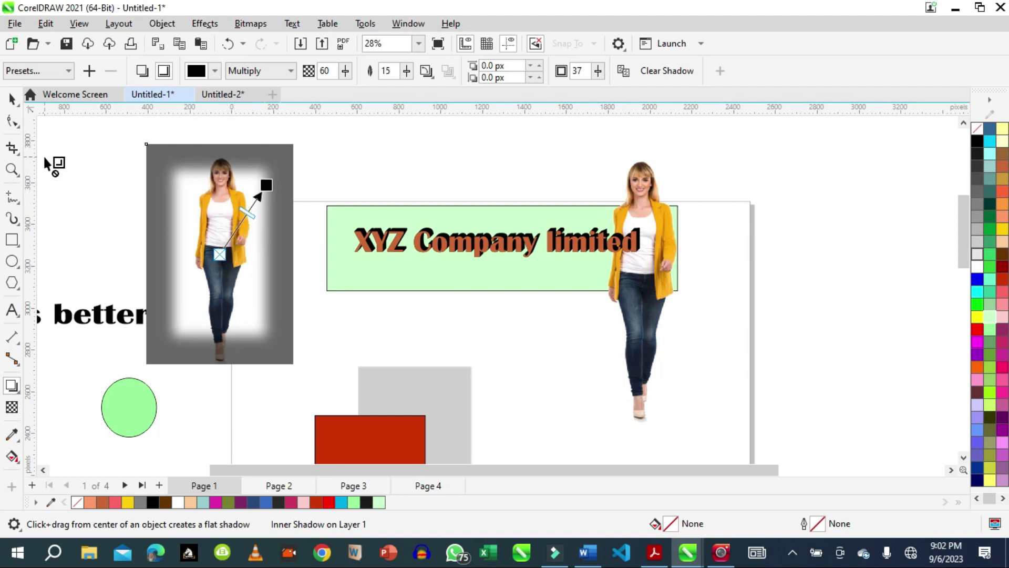
# Open and cancel saving the shadow as a preset, and offset the image's inner shadow by about 22 px and 4 px
pyautogui.click(89, 71)
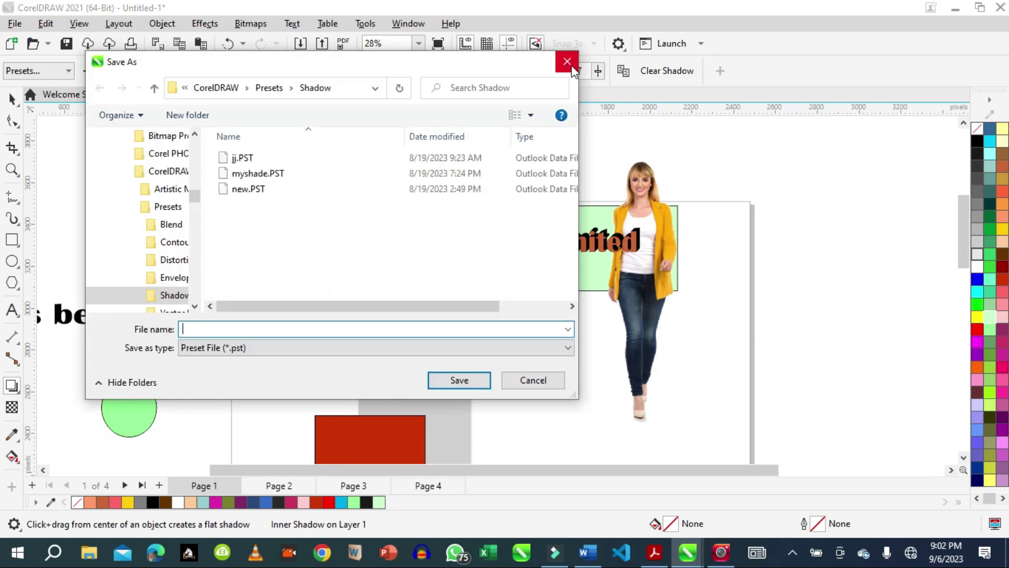
pyautogui.click(572, 67)
pyautogui.moveTo(264, 186); pyautogui.dragTo(297, 241)
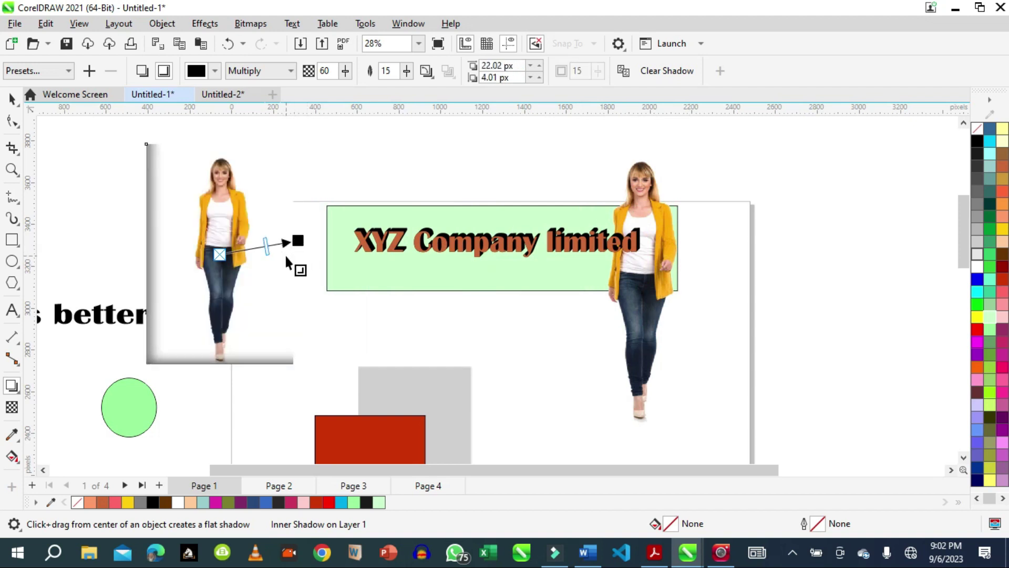
# Move the cut-out woman image to about X 2,333, Y 3,189 px and add an inner shadow offset about 40 px and 39 px
pyautogui.press('space')
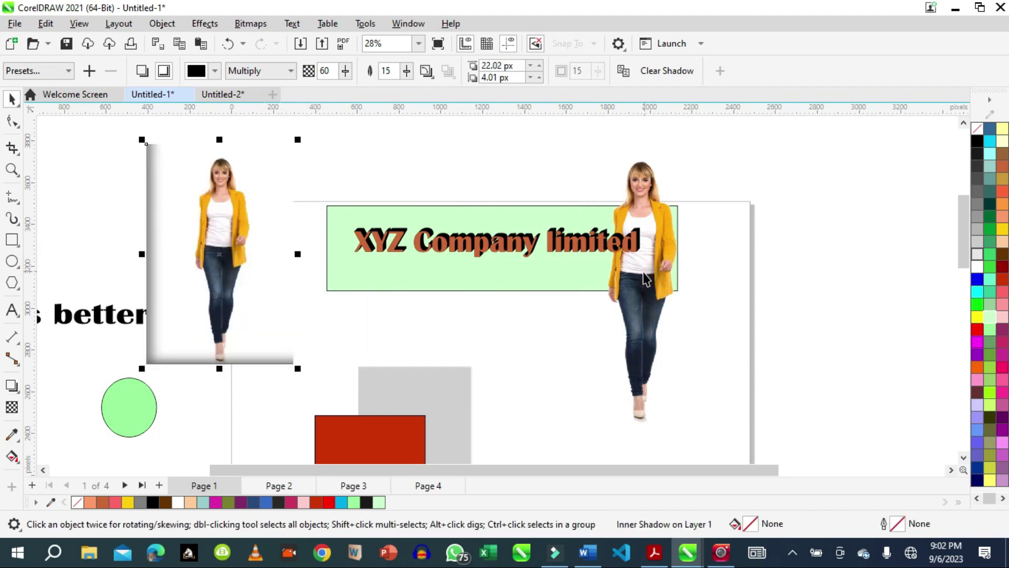
pyautogui.moveTo(646, 279); pyautogui.dragTo(719, 249)
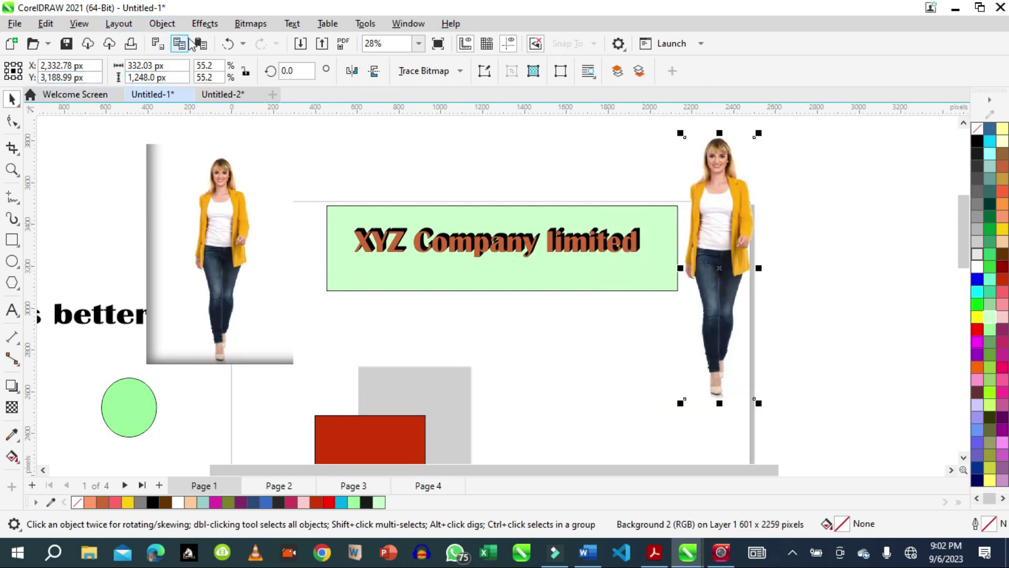
pyautogui.click(12, 386)
pyautogui.moveTo(725, 238); pyautogui.dragTo(763, 226)
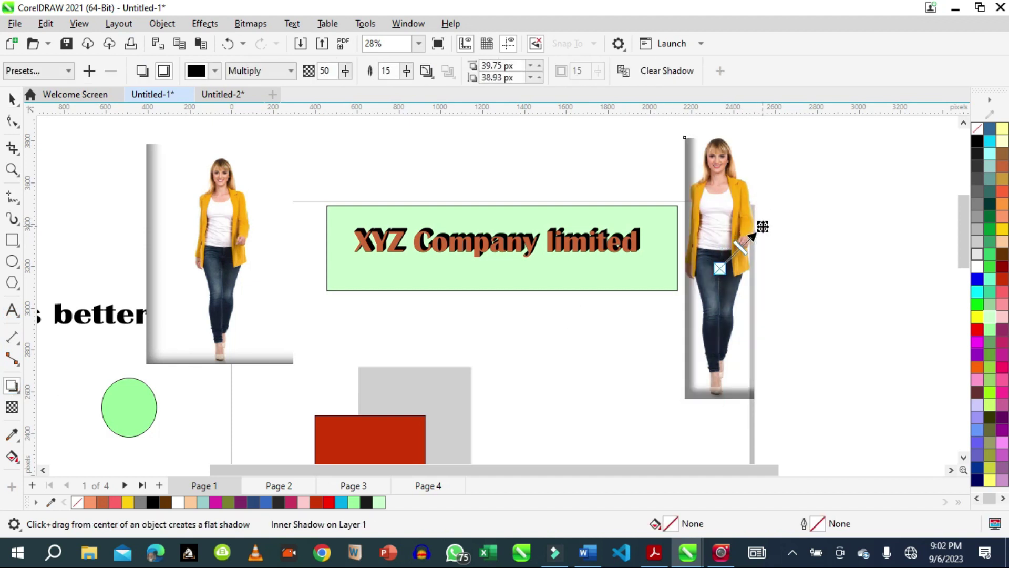
# Switch the cut-out woman's inner shadow to a drop shadow and offset it by about -109 px and 38 px
pyautogui.click(141, 71)
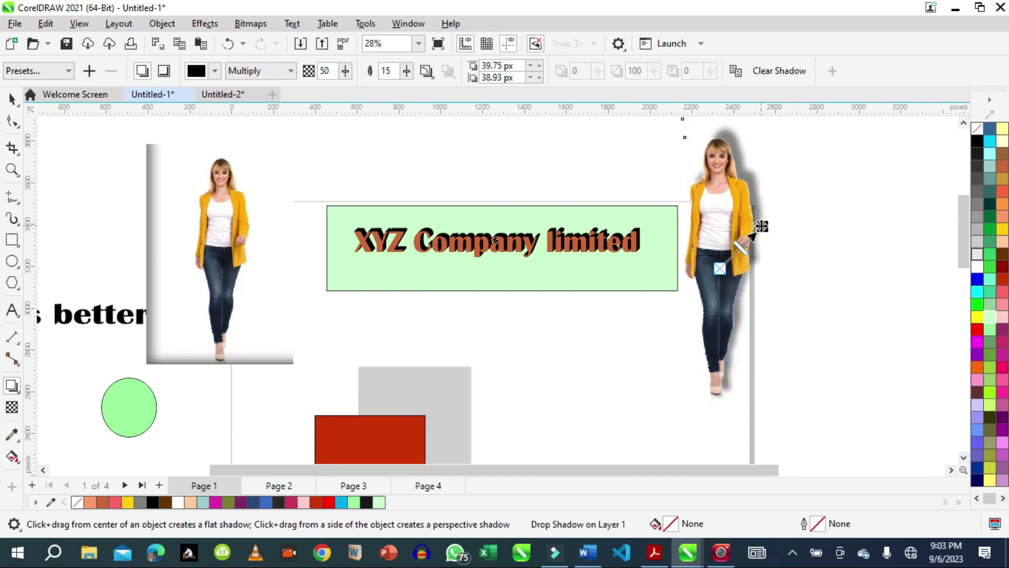
pyautogui.moveTo(762, 226); pyautogui.dragTo(773, 226)
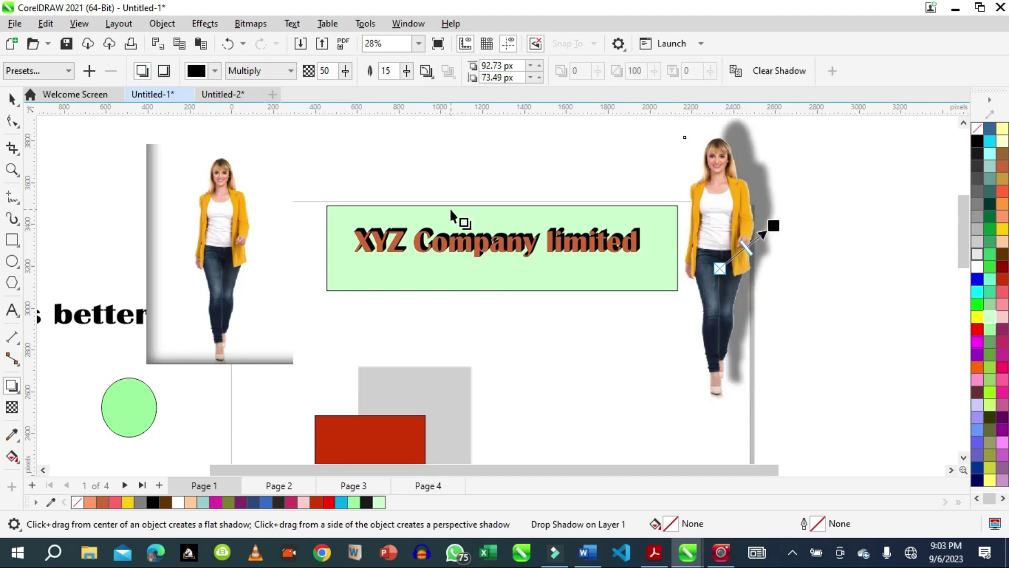
pyautogui.moveTo(450, 209); pyautogui.dragTo(720, 268)
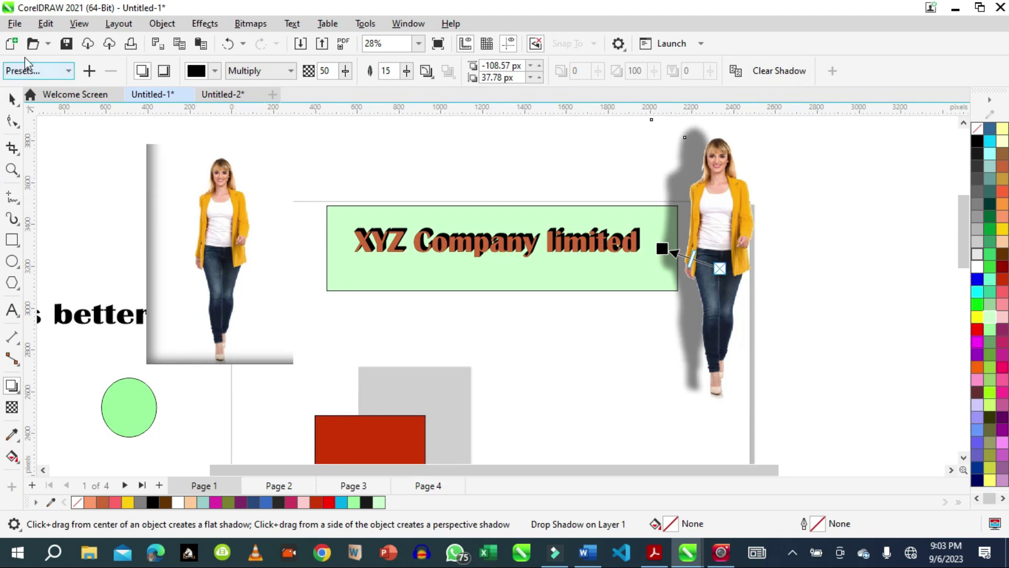
# Apply the Perspective Bottom Left preset to the cut-out woman's drop shadow
pyautogui.click(67, 73)
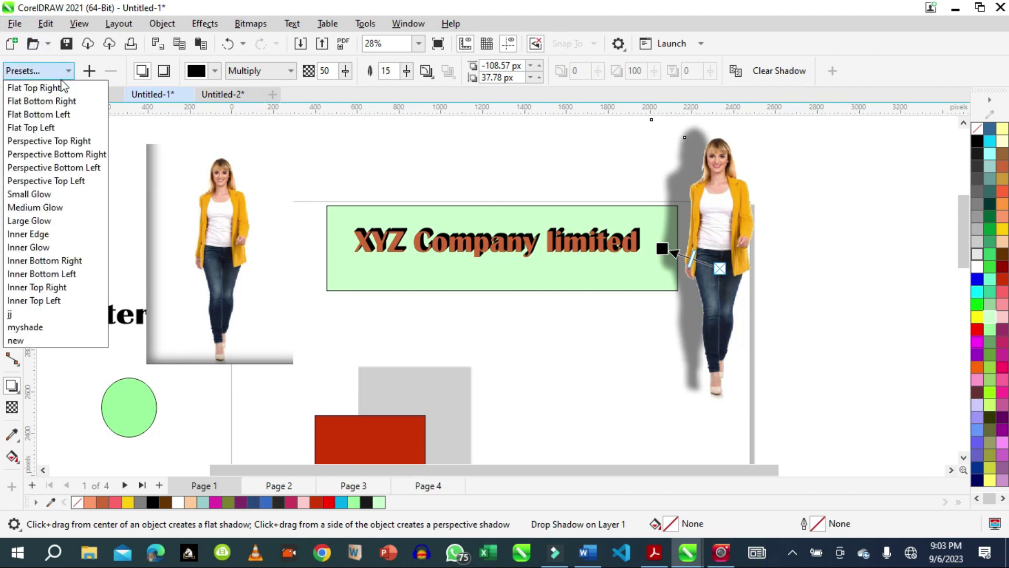
pyautogui.click(63, 168)
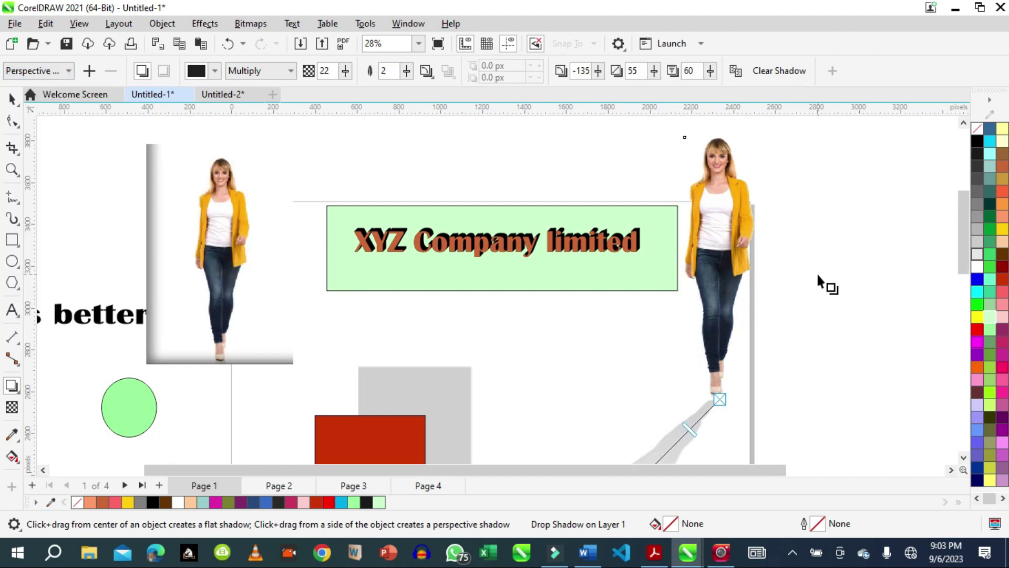
pyautogui.scroll(-2, 817, 276)
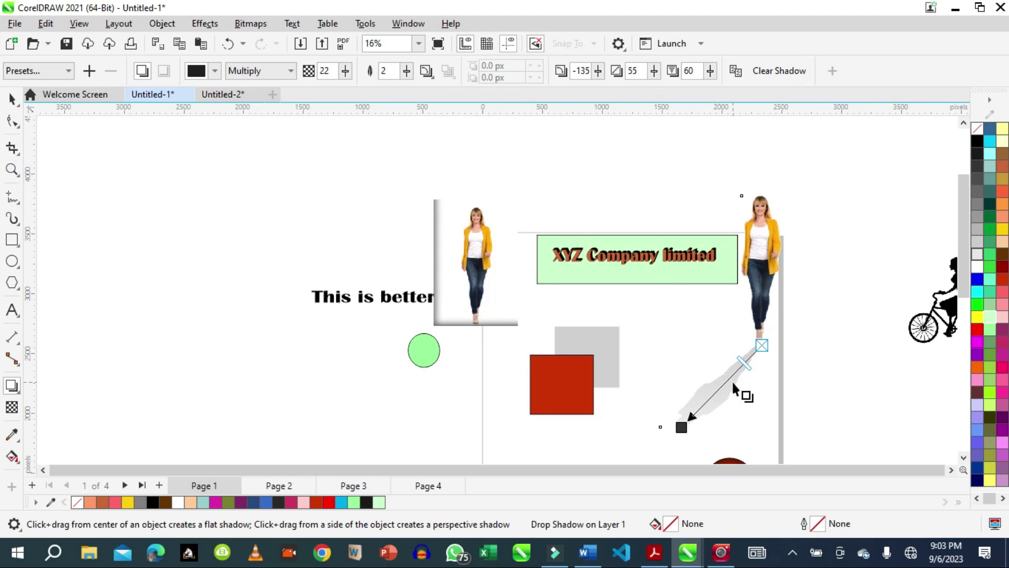
# Move the small cyclist onto the page at about X 383, Y 2,507 px, and shift the red square rightward to make room
pyautogui.click(19, 103)
pyautogui.moveTo(896, 341); pyautogui.dragTo(472, 406)
pyautogui.moveTo(547, 396); pyautogui.dragTo(633, 361)
pyautogui.moveTo(491, 397); pyautogui.dragTo(541, 359)
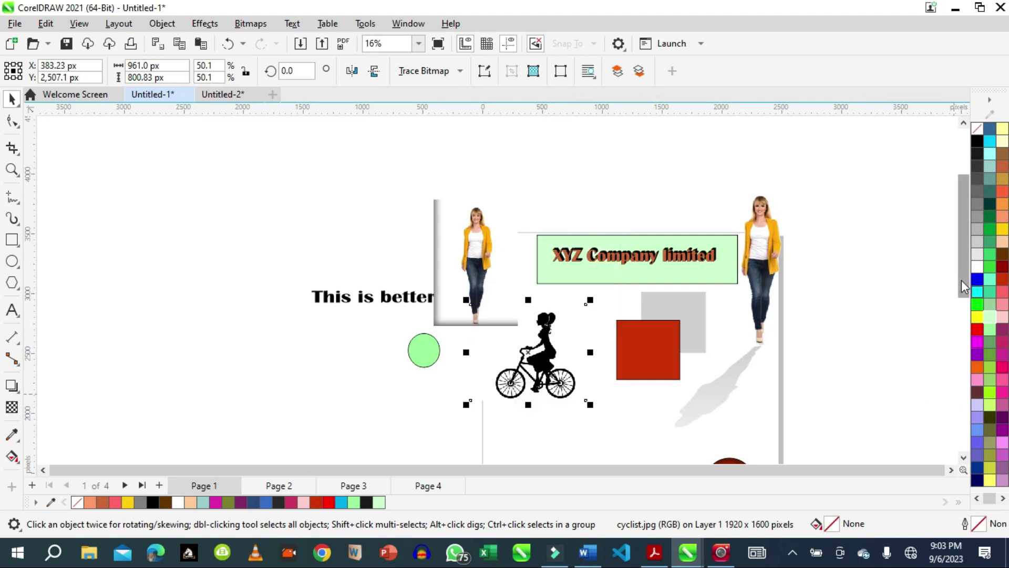
# Bring the large cyclist silhouette onto the page in front of the other objects and place it at about X 729, Y 1,036 px
pyautogui.moveTo(965, 286); pyautogui.dragTo(959, 382)
pyautogui.moveTo(371, 299); pyautogui.dragTo(722, 278)
pyautogui.click(722, 277)
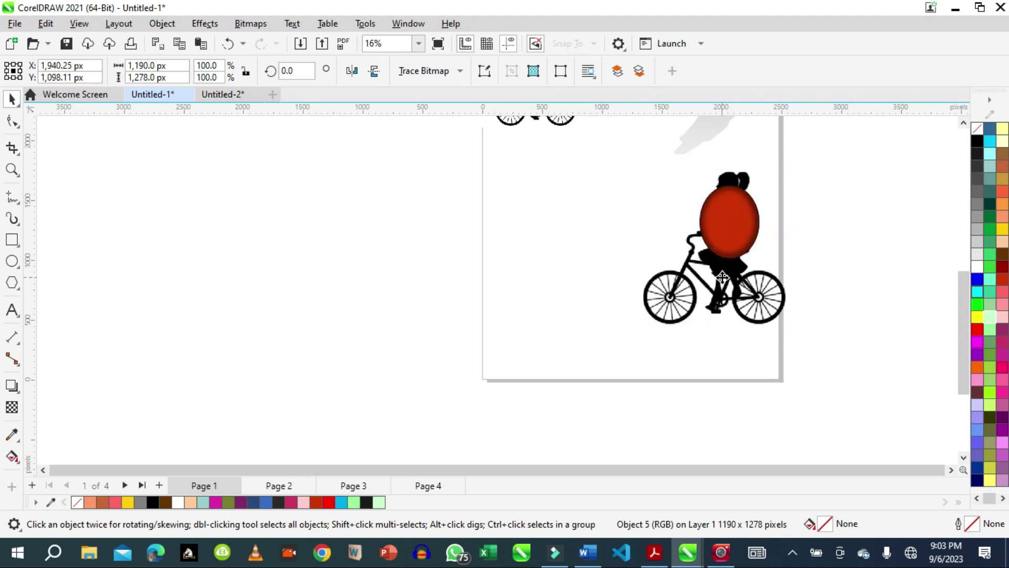
pyautogui.click(617, 72)
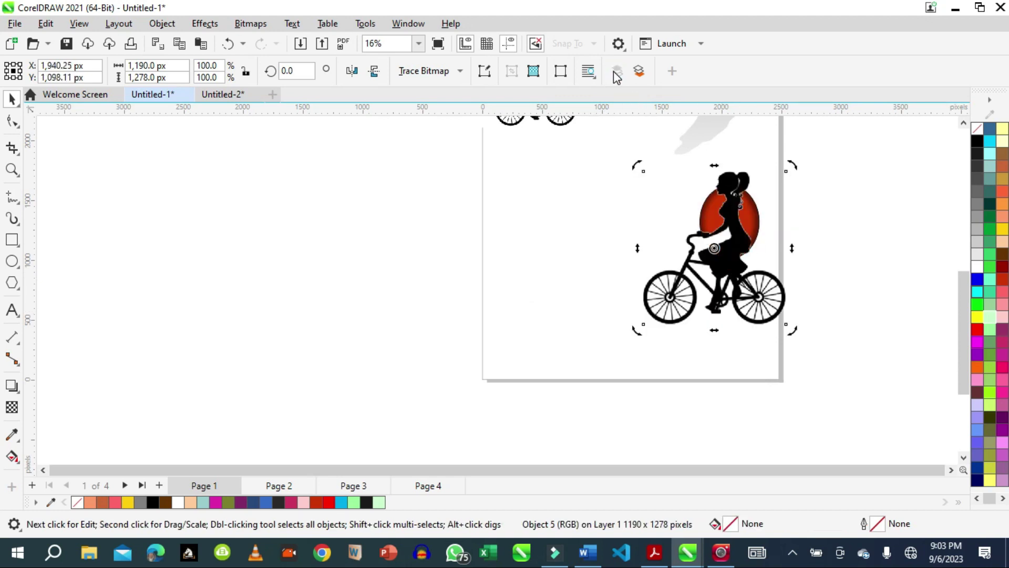
pyautogui.moveTo(738, 298); pyautogui.dragTo(592, 288)
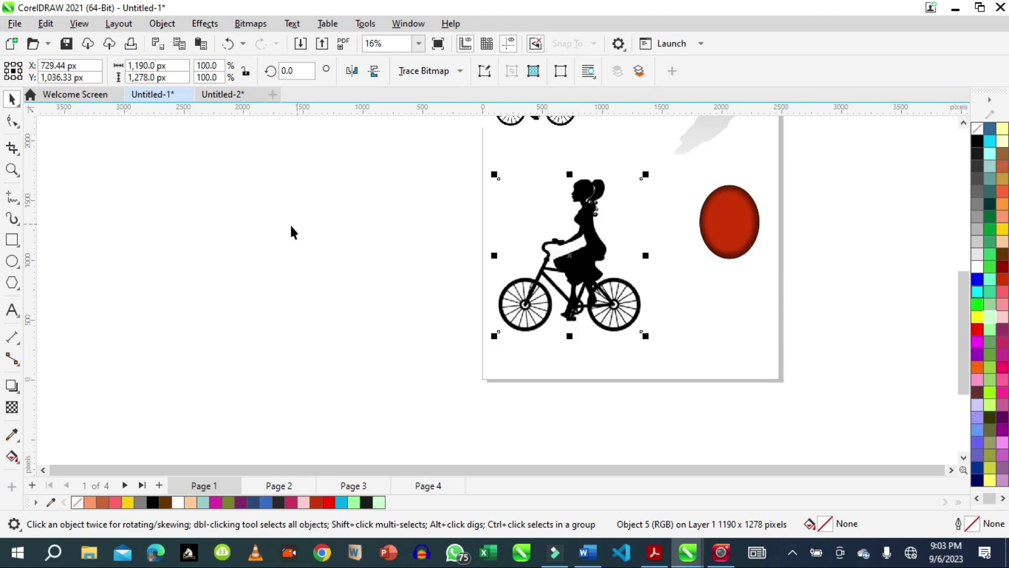
# Add a drop shadow from the centre of the large cyclist silhouette on the lower part of the page
pyautogui.click(11, 387)
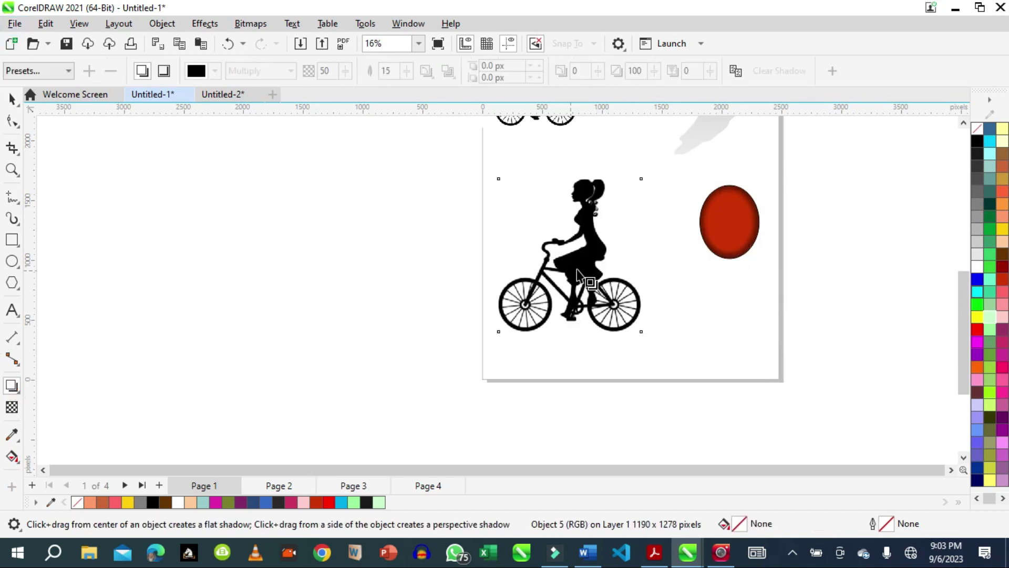
pyautogui.moveTo(578, 261); pyautogui.dragTo(641, 256)
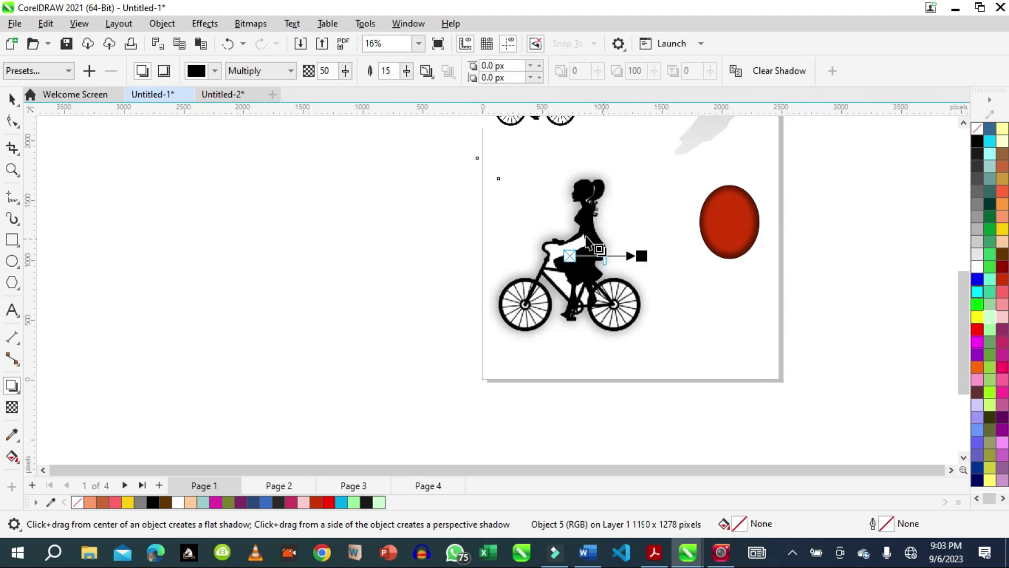
# Apply the Perspective Bottom Left preset to the large cyclist's drop shadow
pyautogui.click(67, 71)
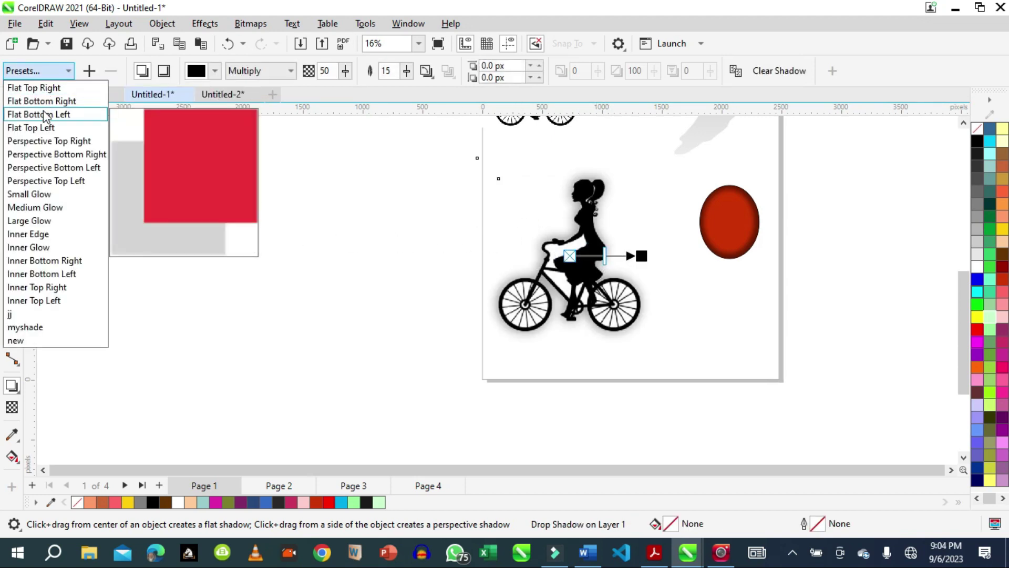
pyautogui.click(44, 167)
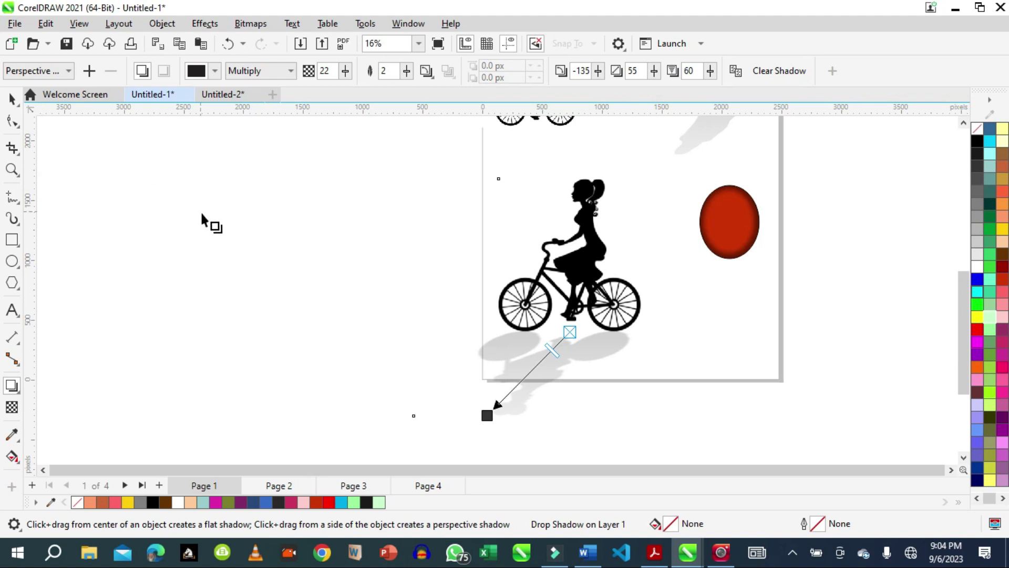
pyautogui.press('space')
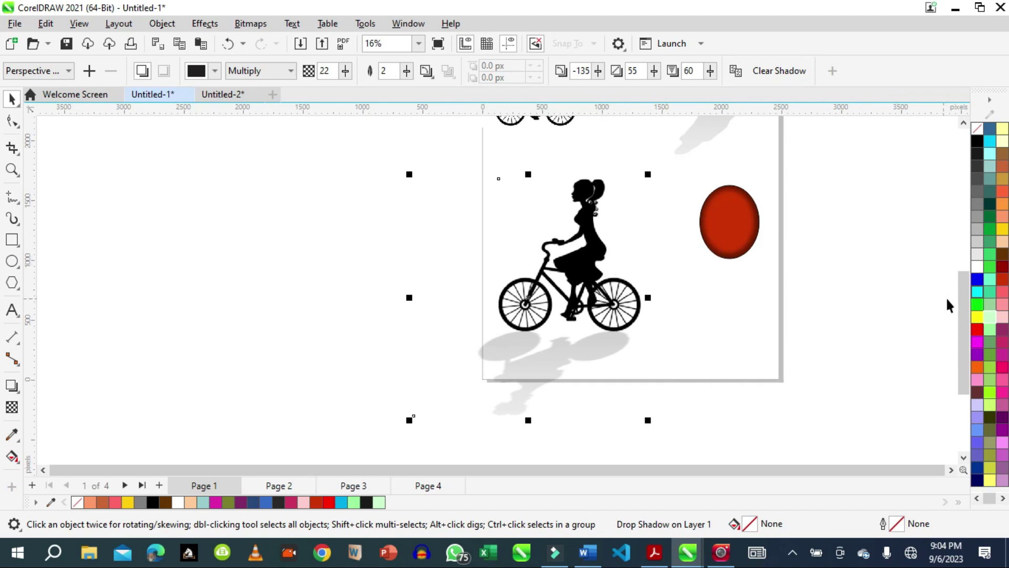
# Draw an ellipse about 717 by 661 px in the empty area beside the page, level with the large cyclist
pyautogui.moveTo(965, 318); pyautogui.dragTo(962, 287)
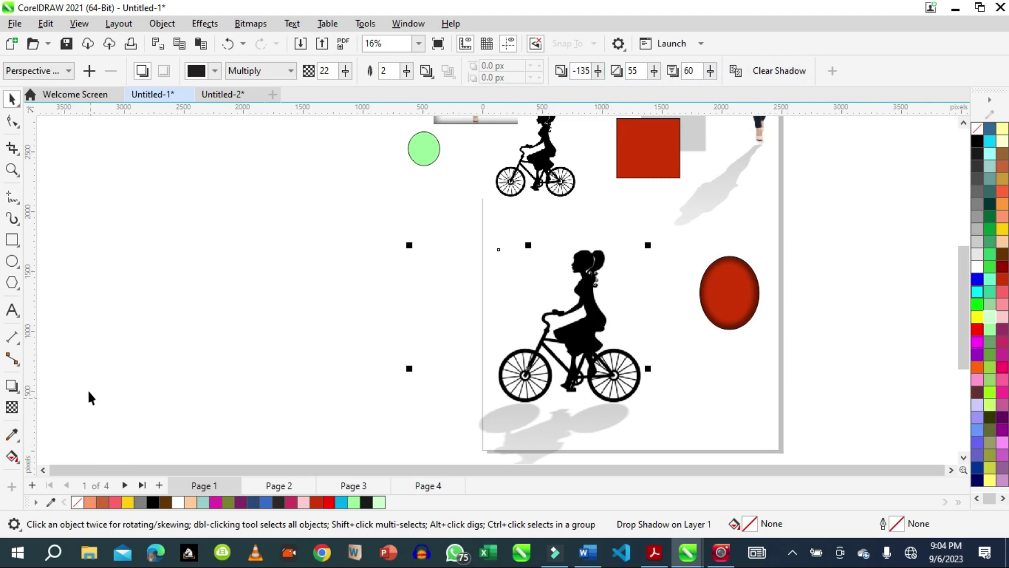
pyautogui.click(20, 395)
pyautogui.click(11, 240)
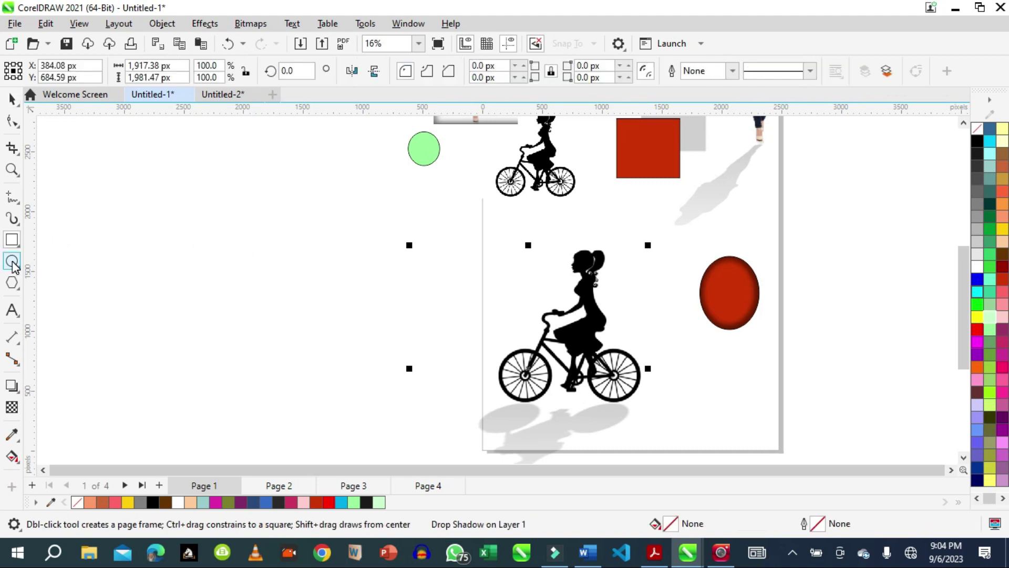
pyautogui.click(11, 261)
pyautogui.moveTo(265, 274); pyautogui.dragTo(352, 352)
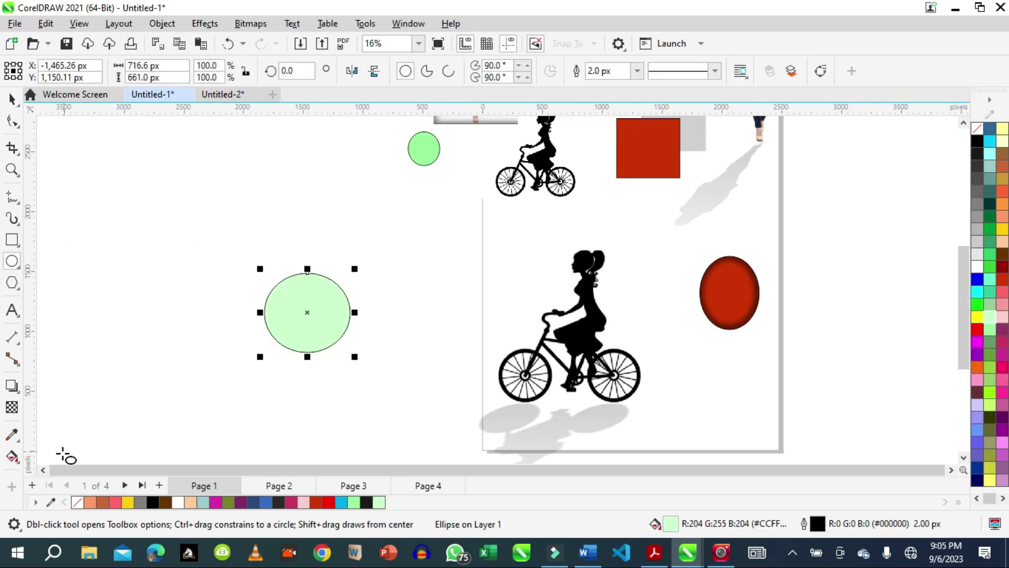
# Add a block shadow running diagonally up and to the right from the new ellipse, about 384 px deep at about 50°
pyautogui.click(18, 390)
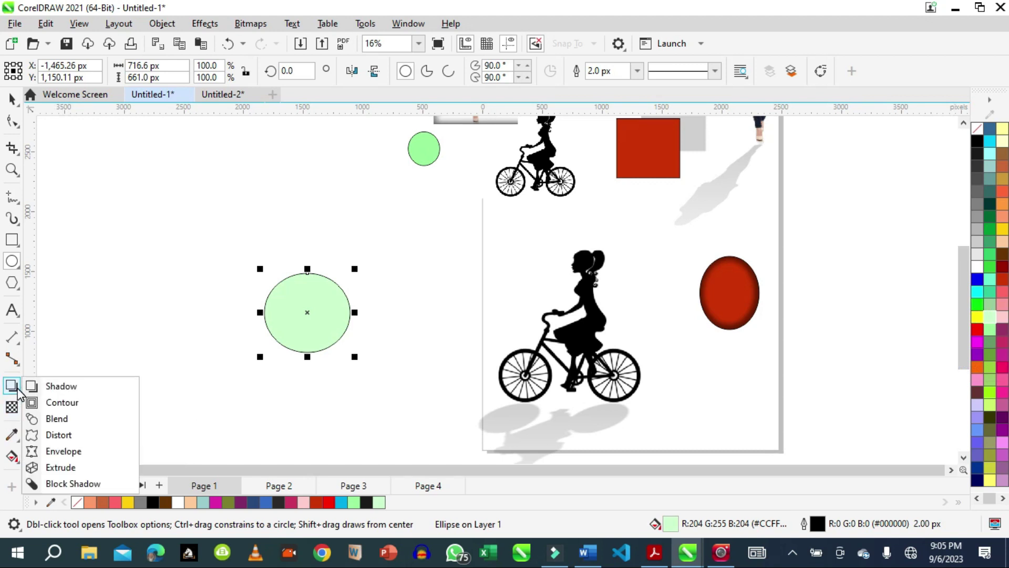
pyautogui.click(59, 485)
pyautogui.click(18, 390)
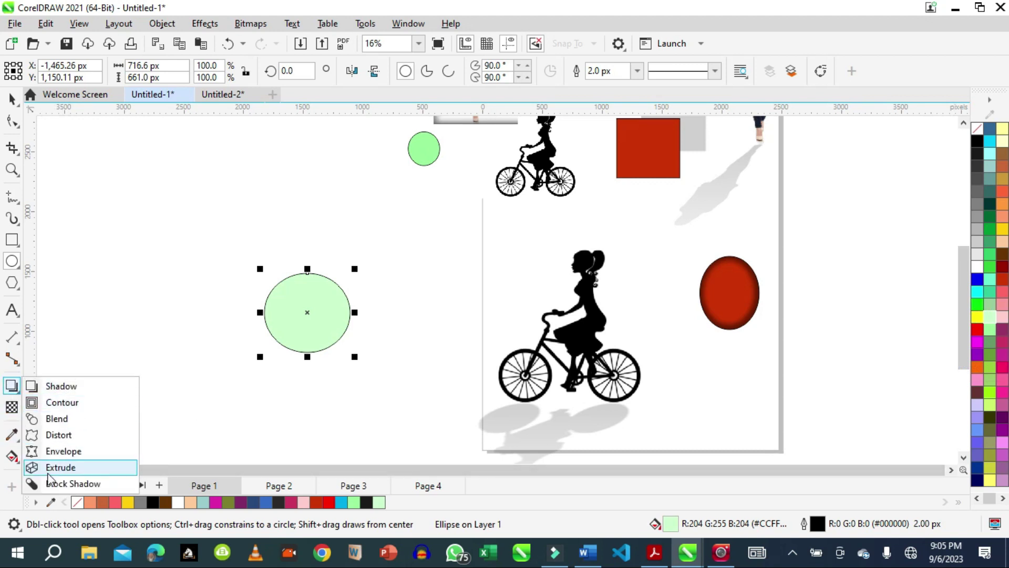
pyautogui.click(52, 483)
pyautogui.moveTo(311, 309); pyautogui.dragTo(337, 278)
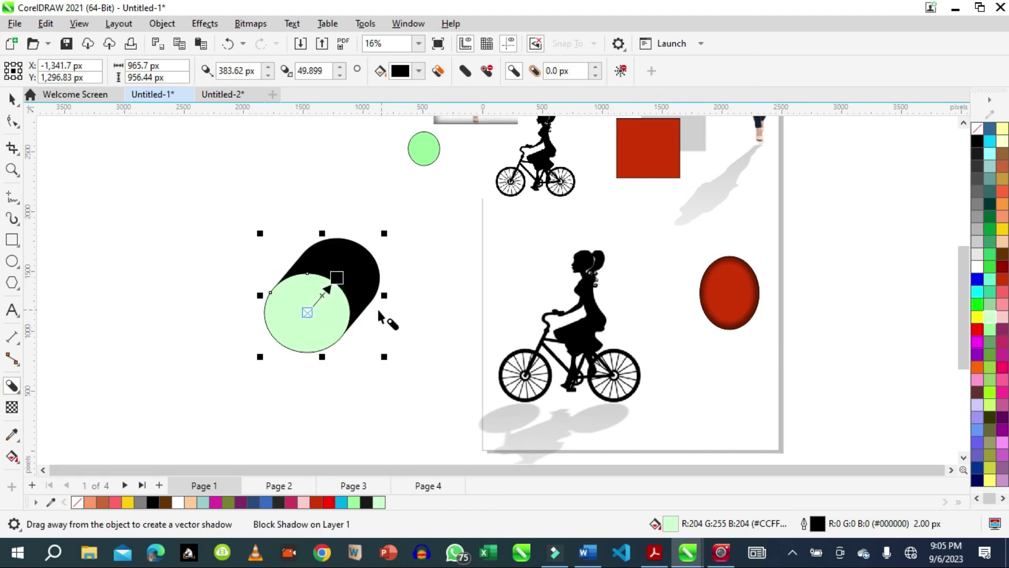
pyautogui.click(161, 251)
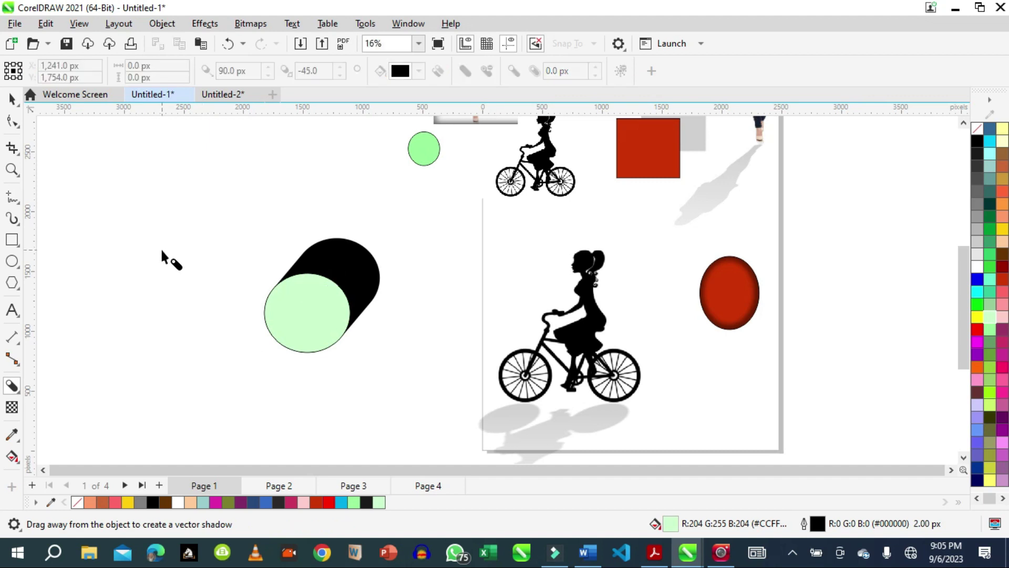
# Move the light green ellipse with its block shadow closer to the page, to about X -545, Y 1,342 px
pyautogui.click(332, 305)
pyautogui.click(199, 285)
pyautogui.click(17, 105)
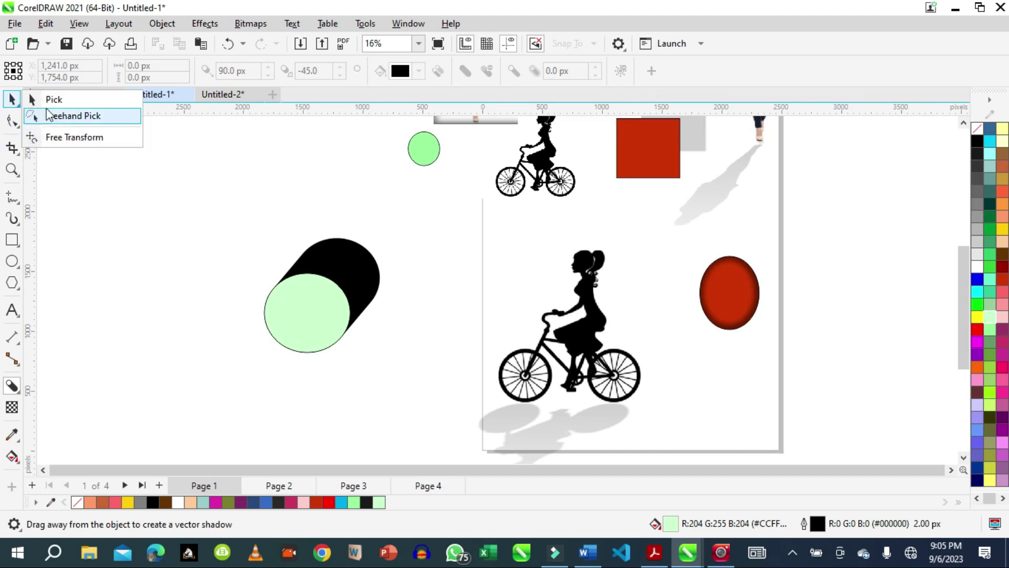
pyautogui.click(48, 115)
pyautogui.moveTo(309, 273); pyautogui.dragTo(423, 269)
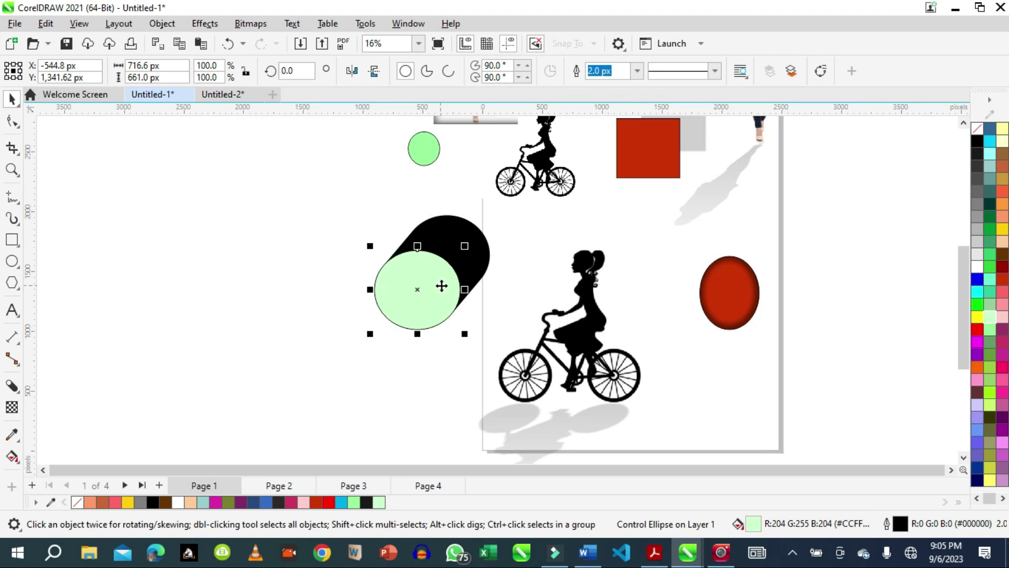
# Try to draw a block shadow on the "XYZ Company limited" heading and undo the change
pyautogui.click(12, 387)
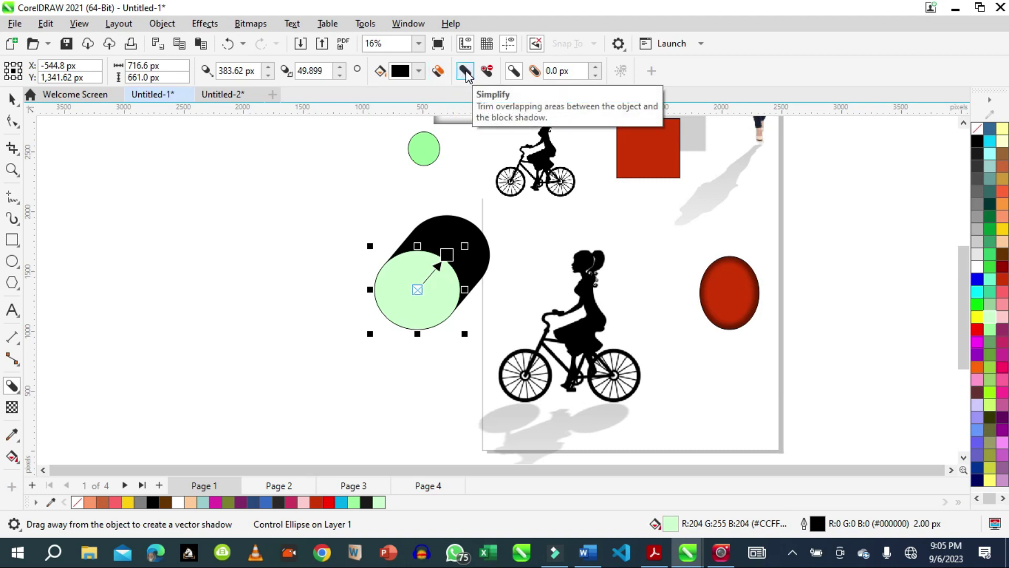
pyautogui.click(439, 73)
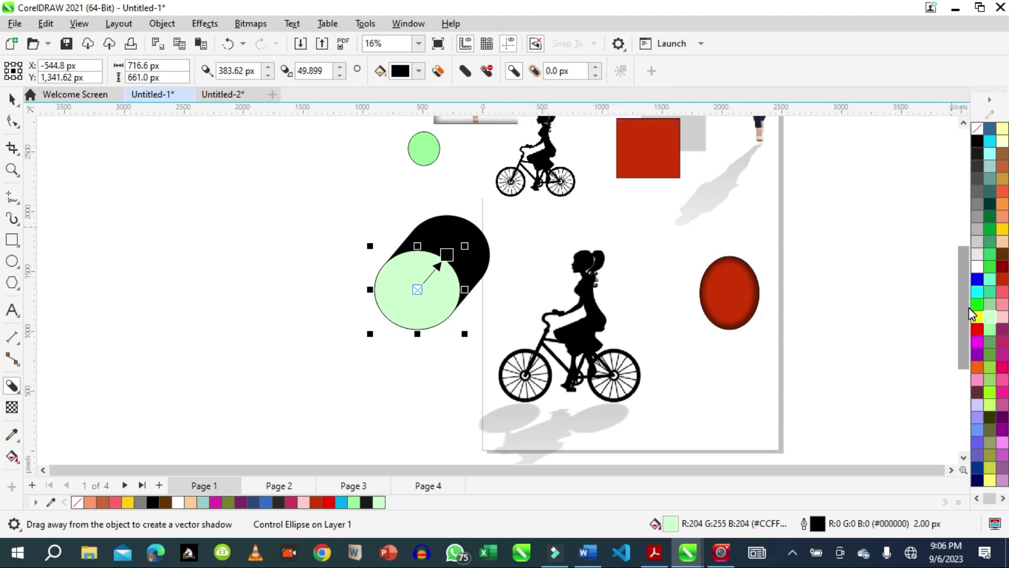
pyautogui.moveTo(965, 306); pyautogui.dragTo(936, 227)
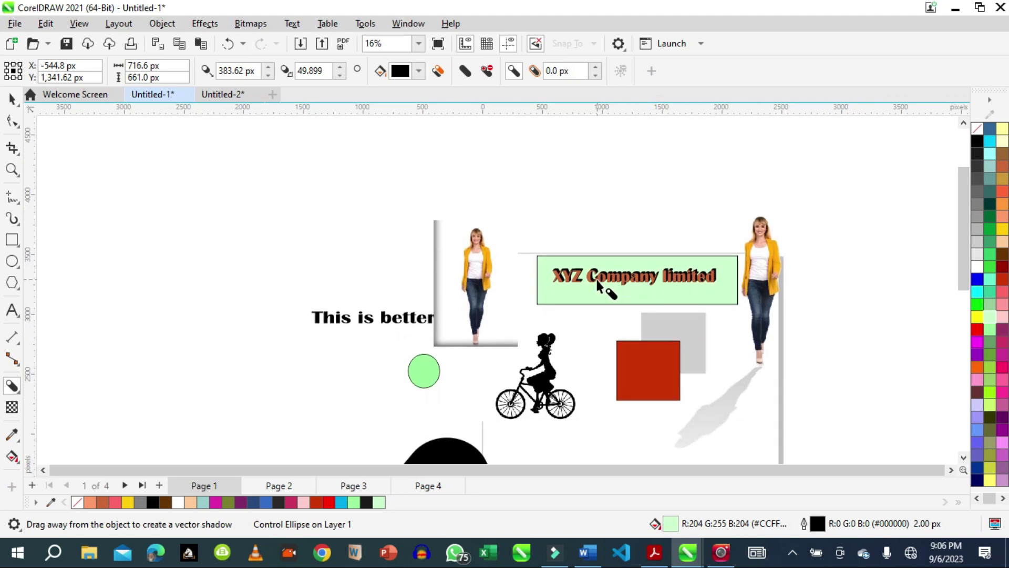
pyautogui.click(13, 169)
pyautogui.moveTo(535, 248); pyautogui.dragTo(746, 322)
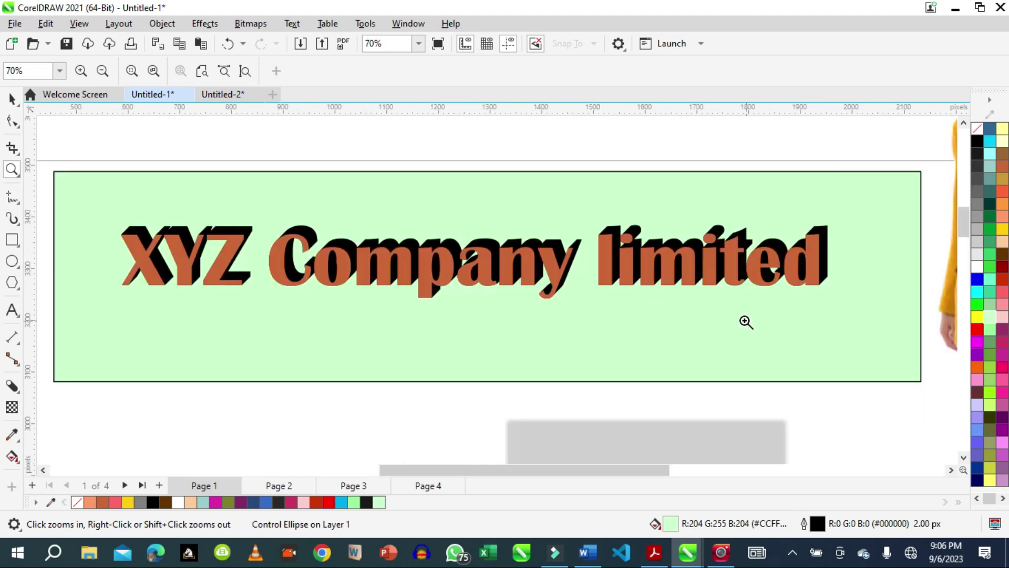
pyautogui.click(12, 98)
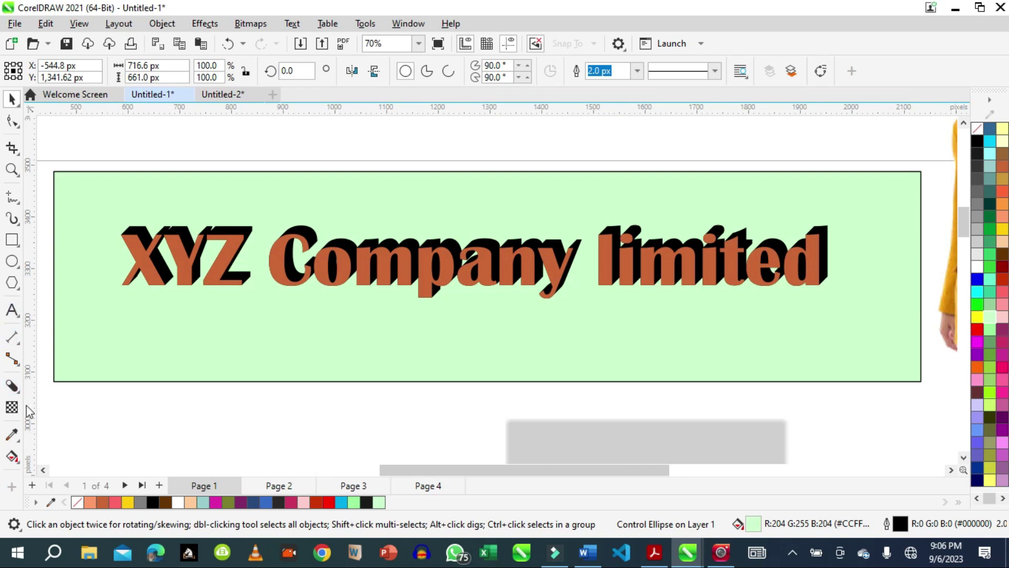
pyautogui.click(12, 385)
pyautogui.moveTo(405, 268); pyautogui.dragTo(414, 266)
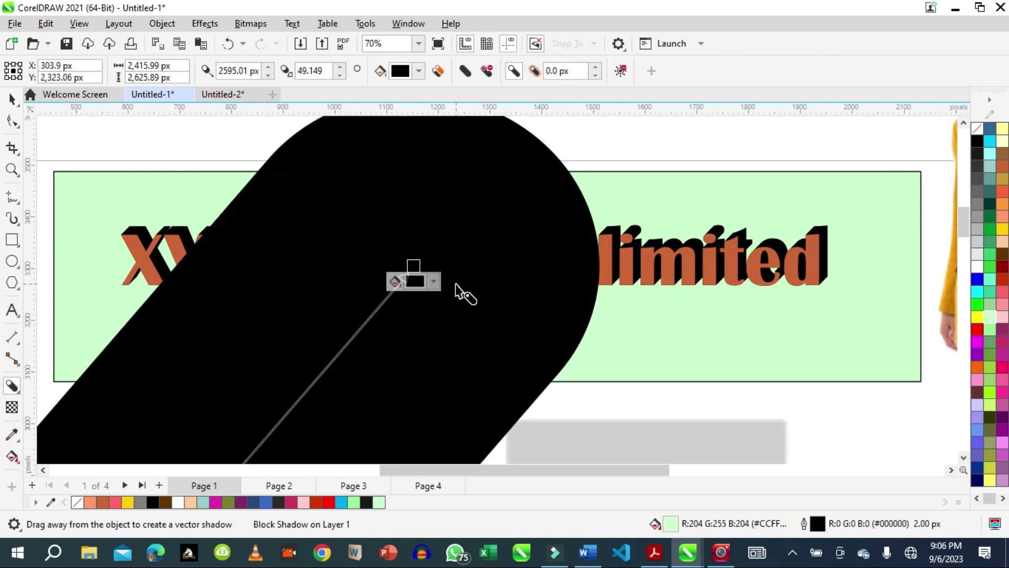
pyautogui.press('Escape')
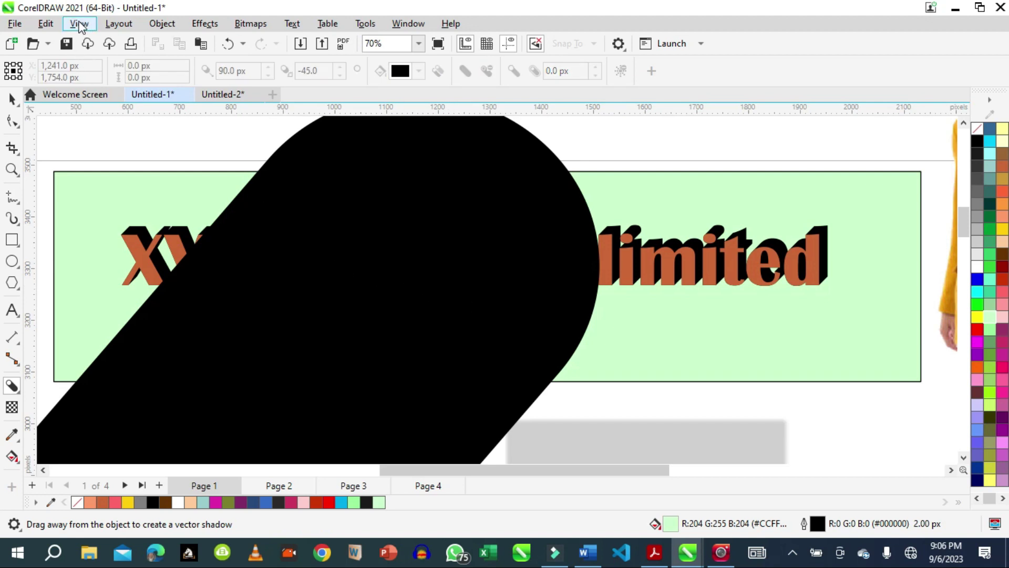
pyautogui.click(46, 24)
pyautogui.click(61, 41)
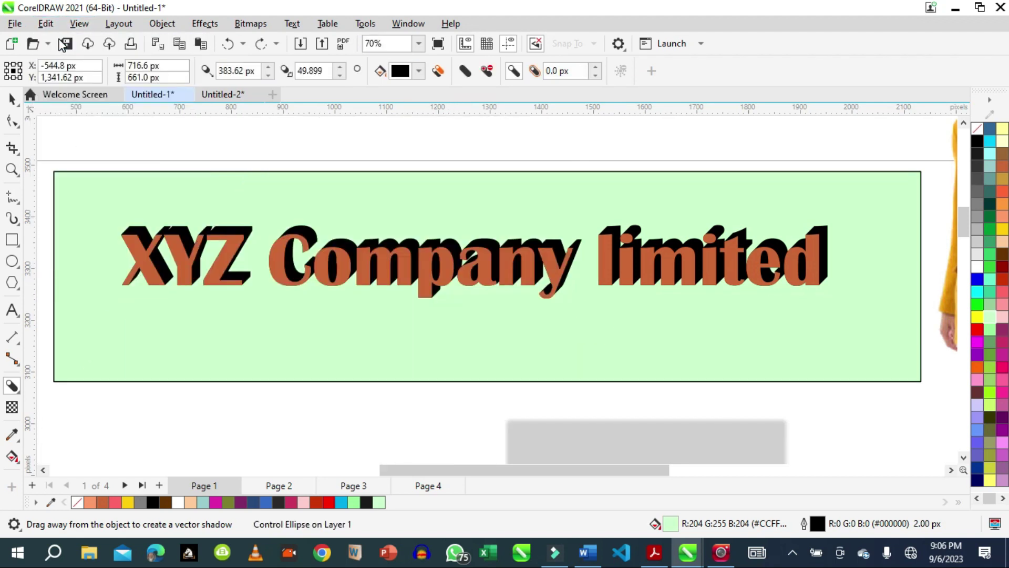
# Turn on Remove Holes for the heading's block shadow and reshape it to a depth of about 29 px at about 40°
pyautogui.click(487, 269)
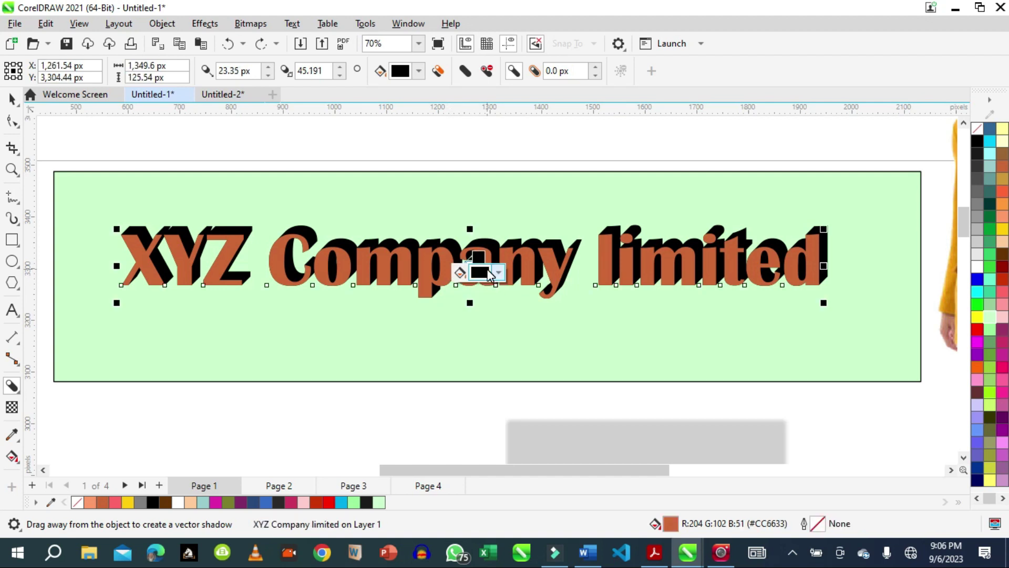
pyautogui.click(487, 71)
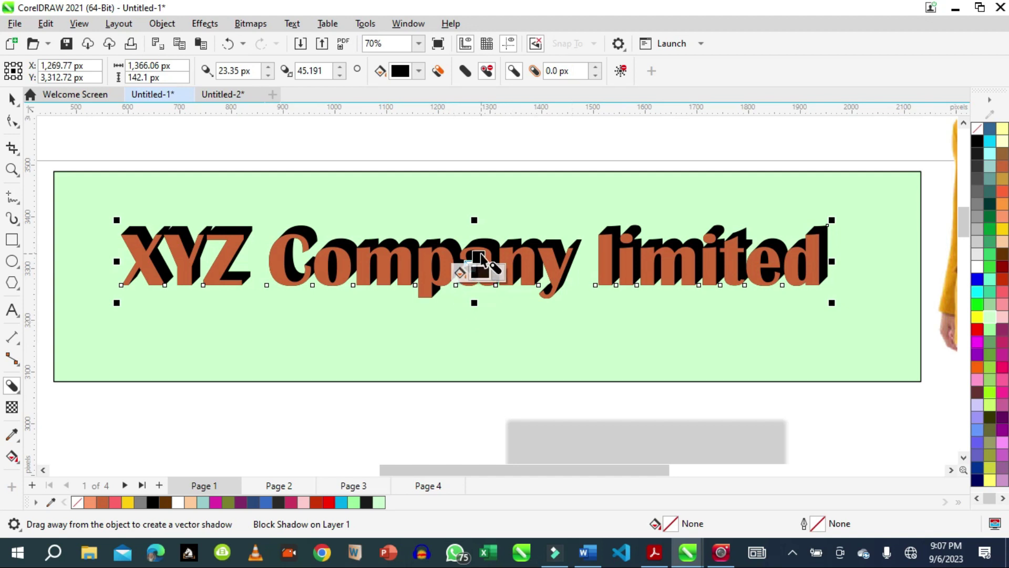
pyautogui.moveTo(483, 260); pyautogui.dragTo(485, 268)
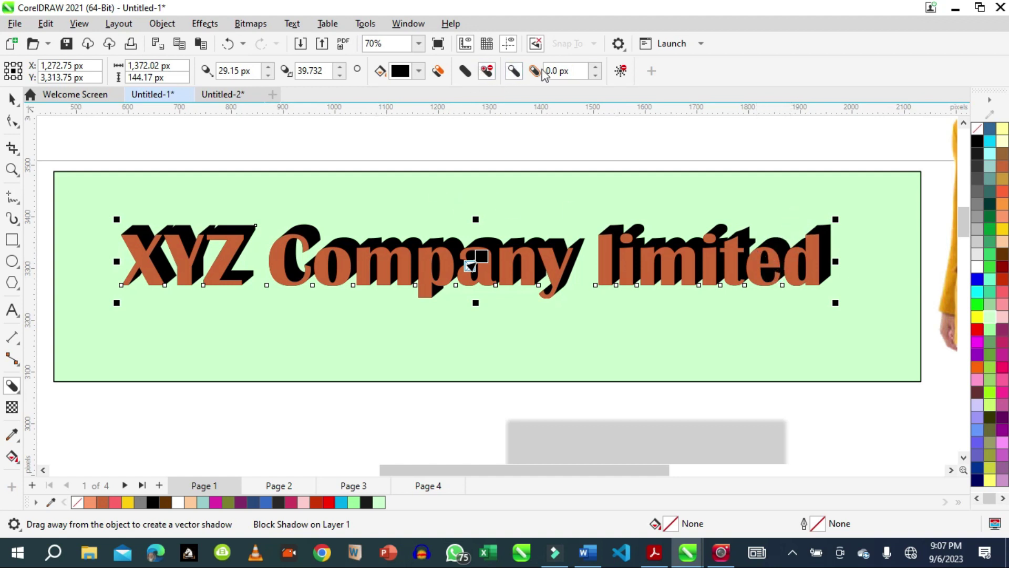
# Clear the block shadow from the "XYZ Company limited" heading
pyautogui.click(621, 71)
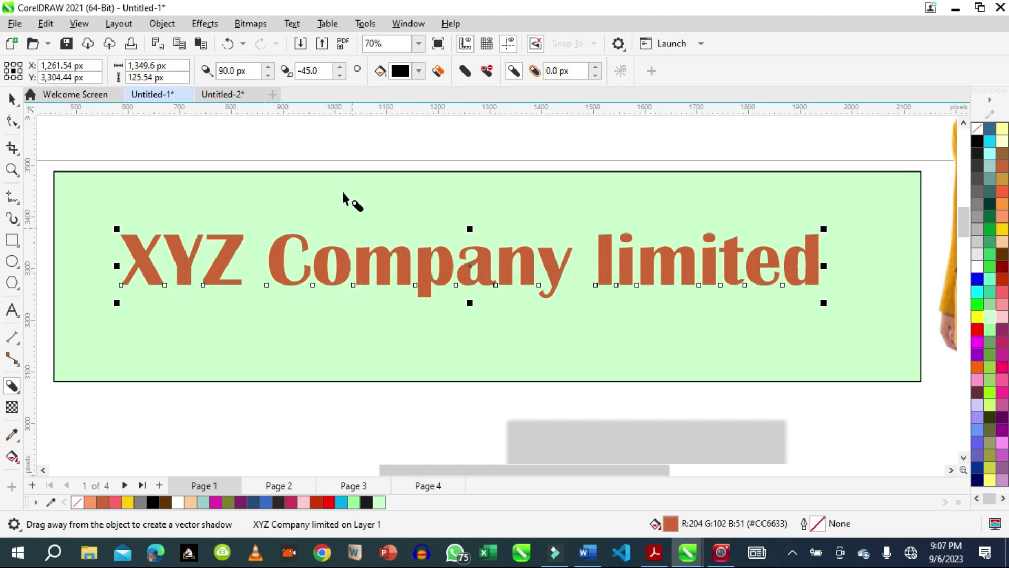
pyautogui.click(45, 24)
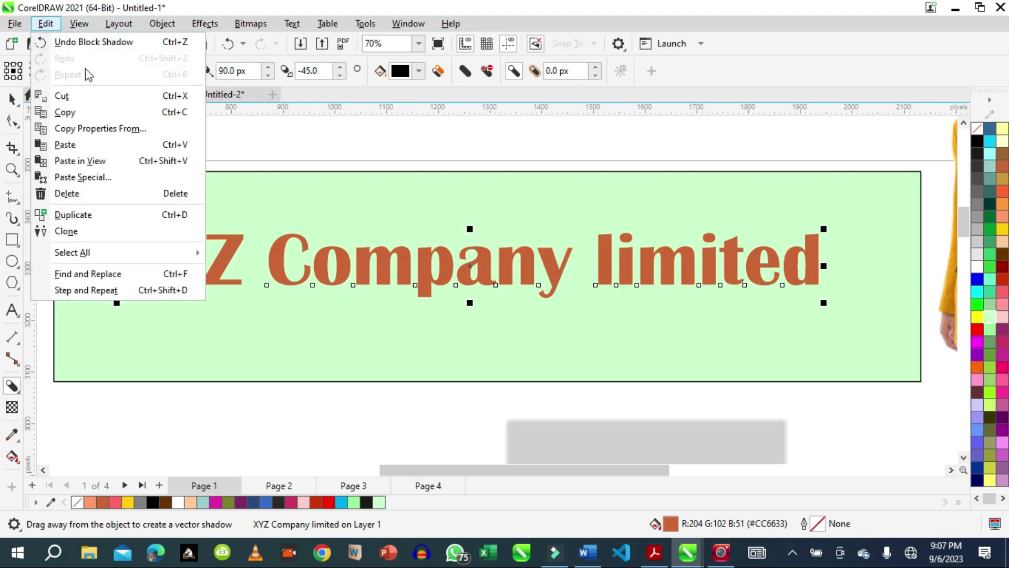
pyautogui.moveTo(79, 24)
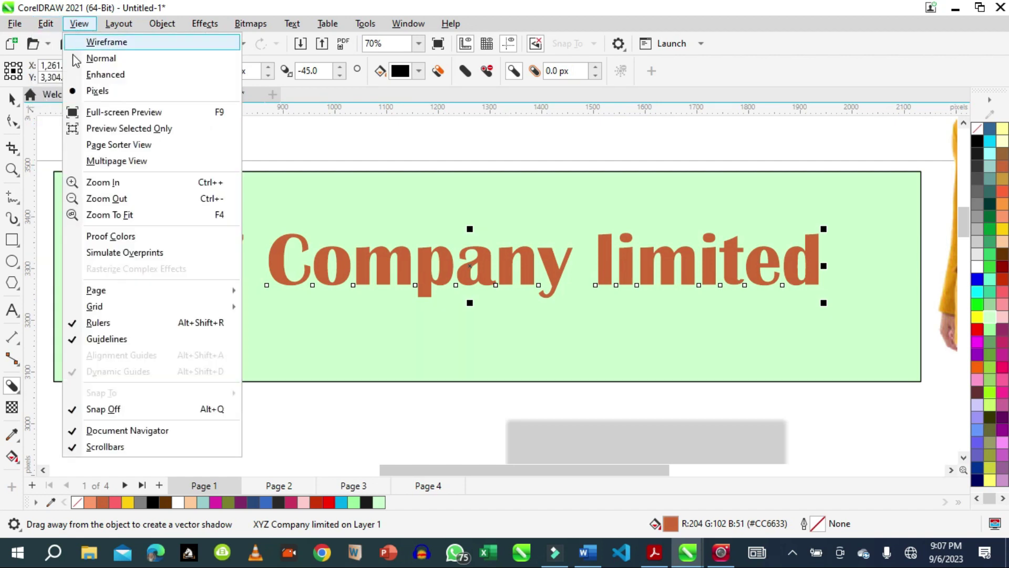
pyautogui.moveTo(46, 24)
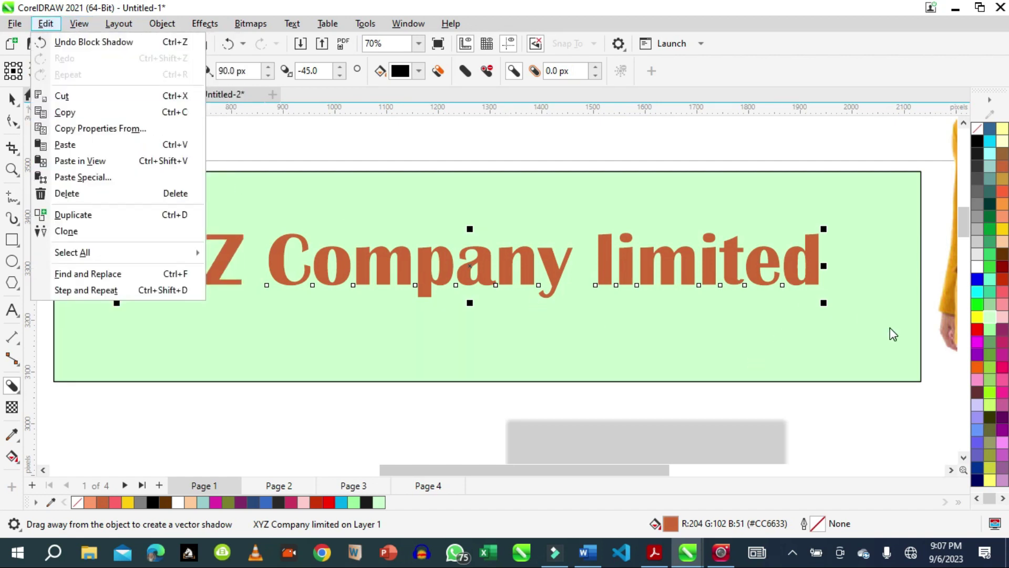
pyautogui.click(885, 348)
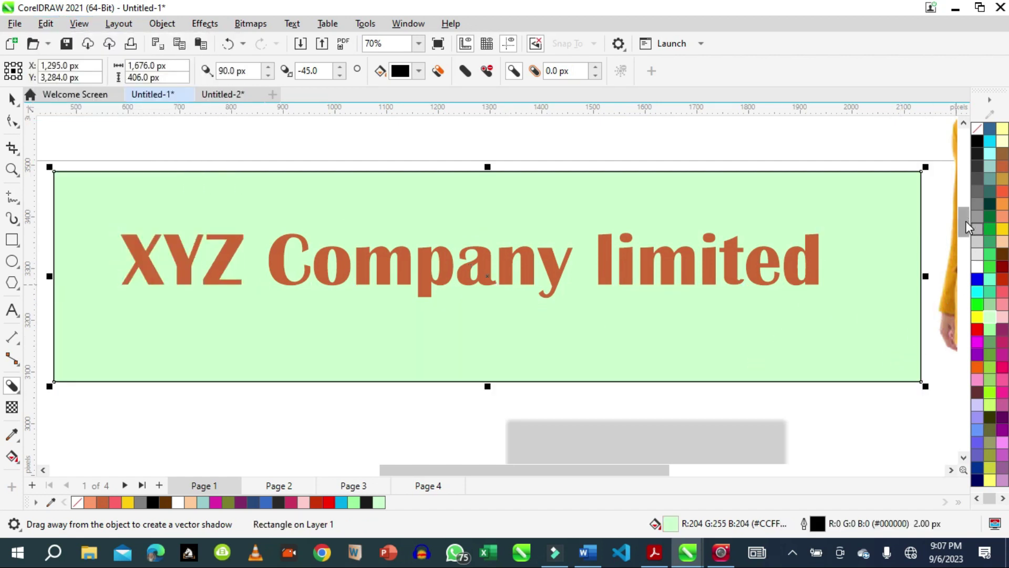
# Recolour the block shadow of the large light green ellipse from black to red, RGB 219, 28, 28 (#DB1C1C)
pyautogui.moveTo(966, 221); pyautogui.dragTo(967, 267)
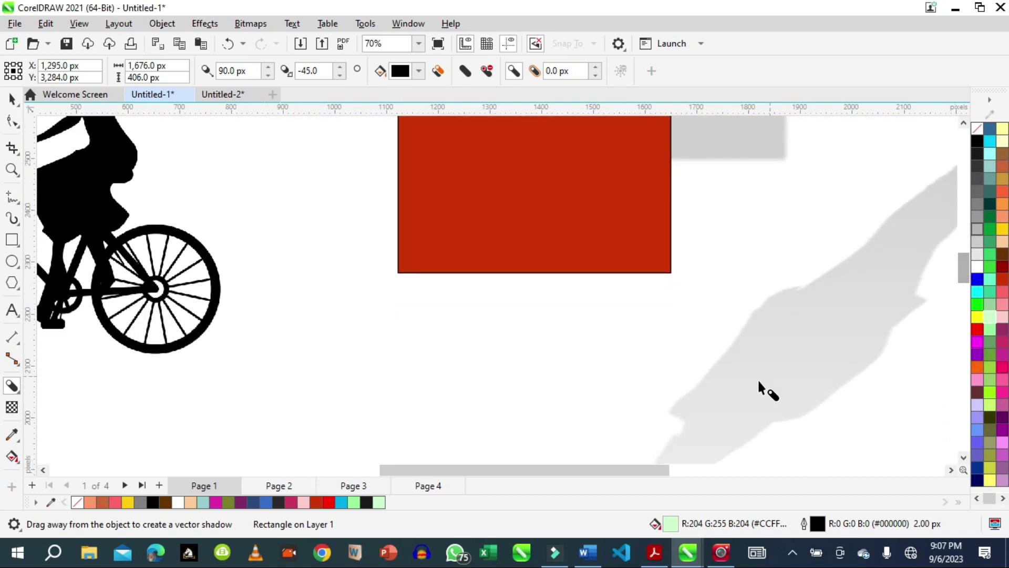
pyautogui.scroll(-6, 680, 296)
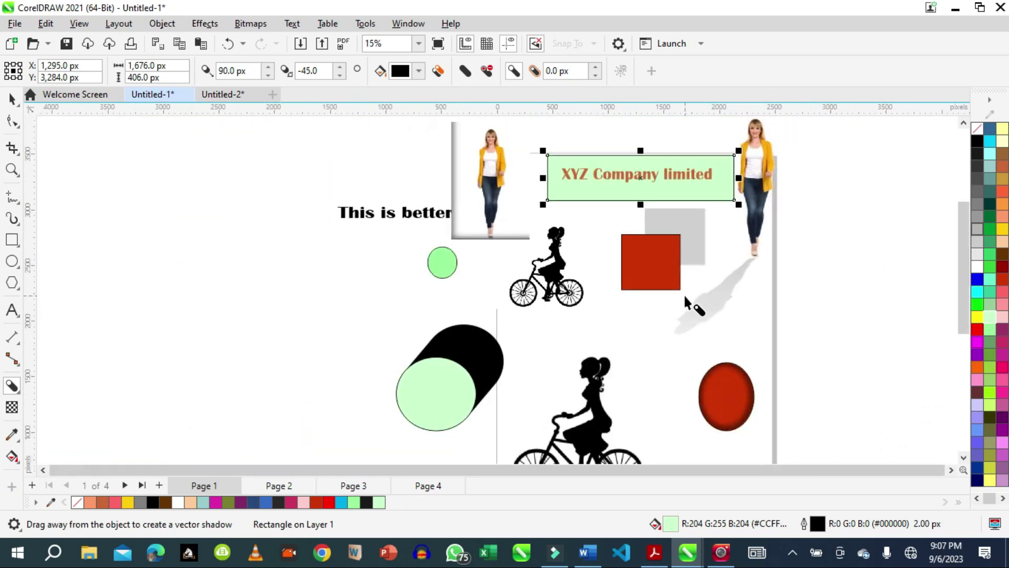
pyautogui.click(503, 363)
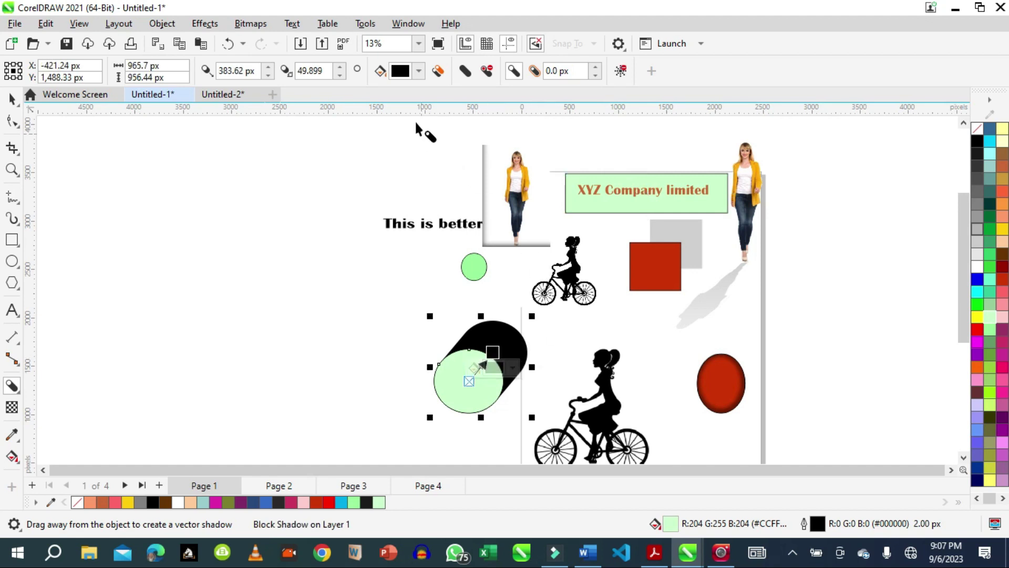
pyautogui.click(419, 71)
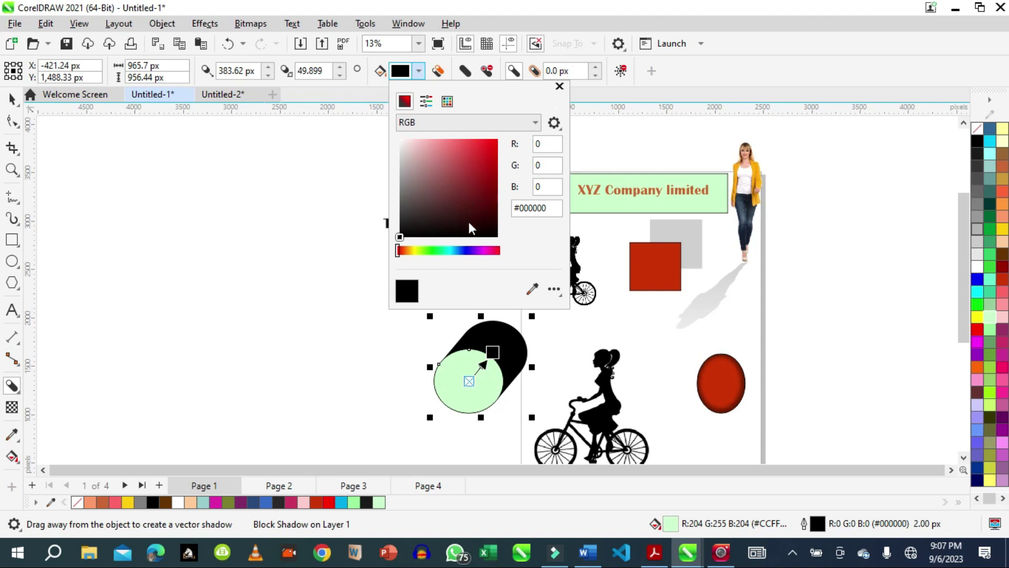
pyautogui.click(463, 205)
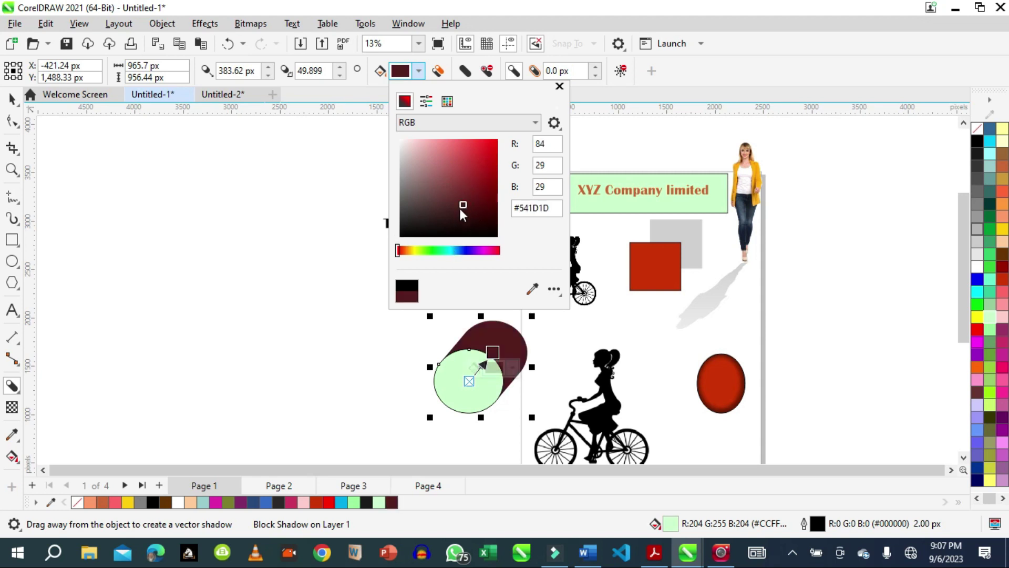
pyautogui.click(482, 179)
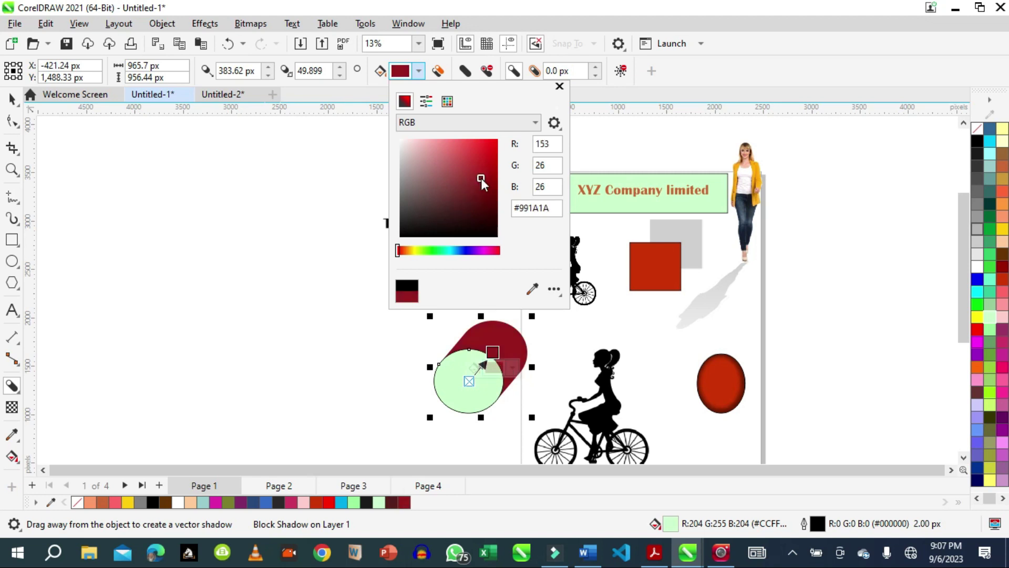
pyautogui.click(471, 147)
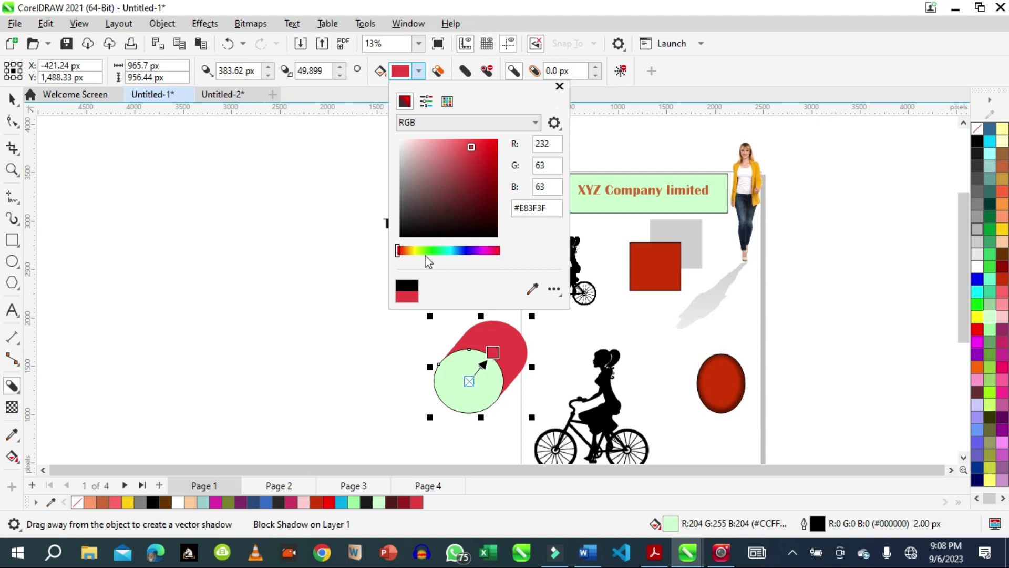
pyautogui.click(422, 204)
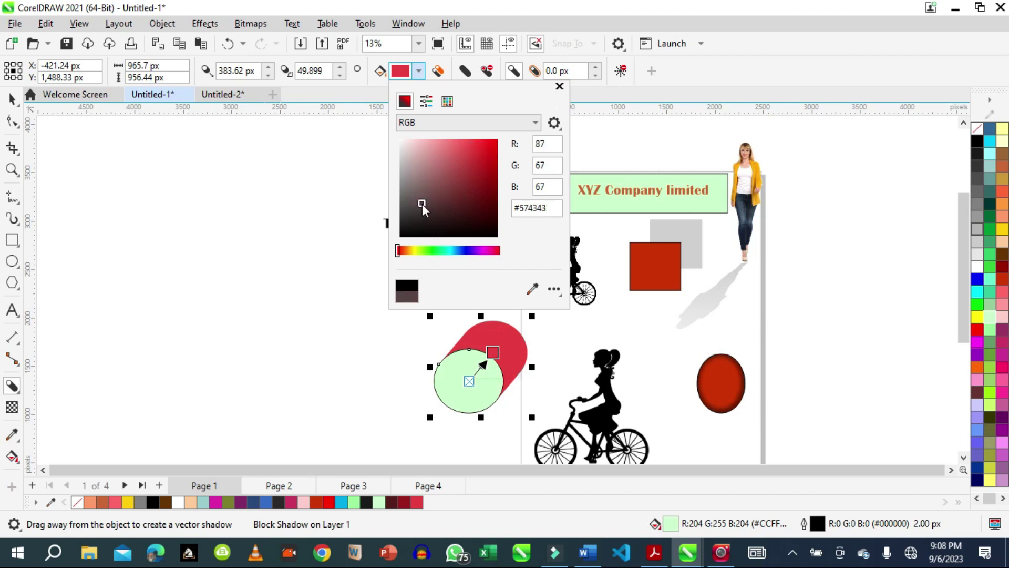
pyautogui.click(416, 178)
pyautogui.click(472, 154)
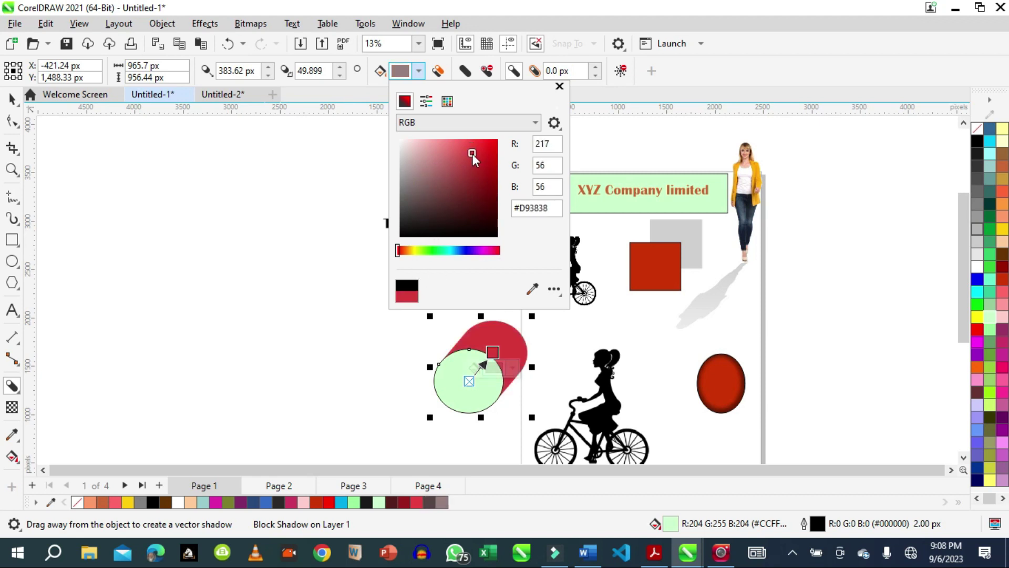
pyautogui.click(484, 152)
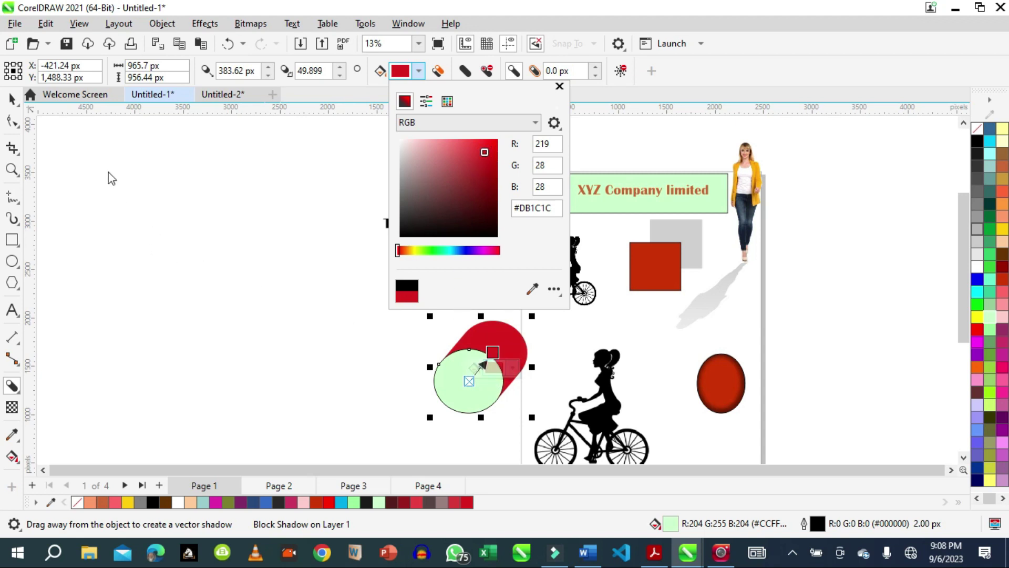
pyautogui.click(12, 98)
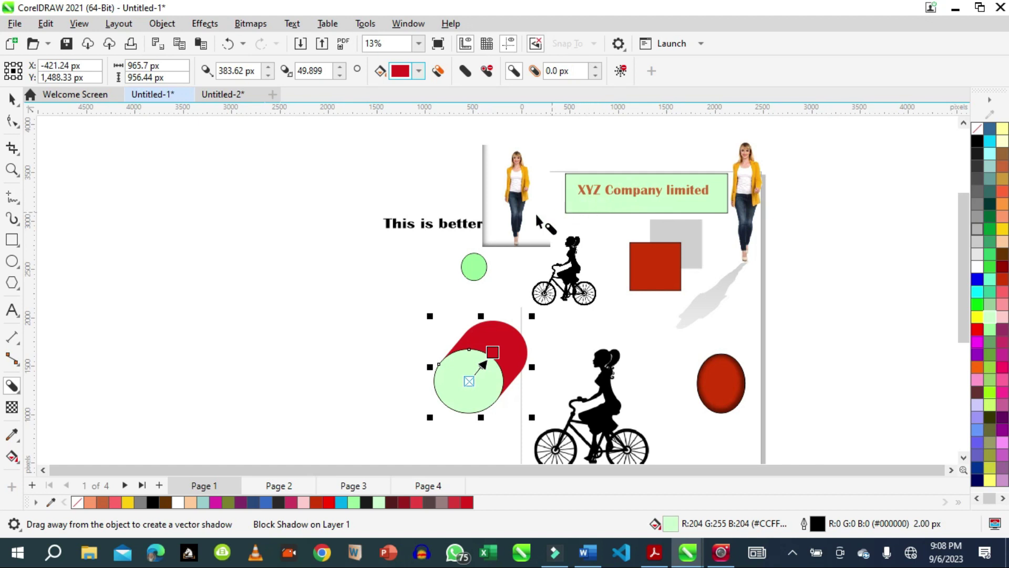
pyautogui.click(17, 390)
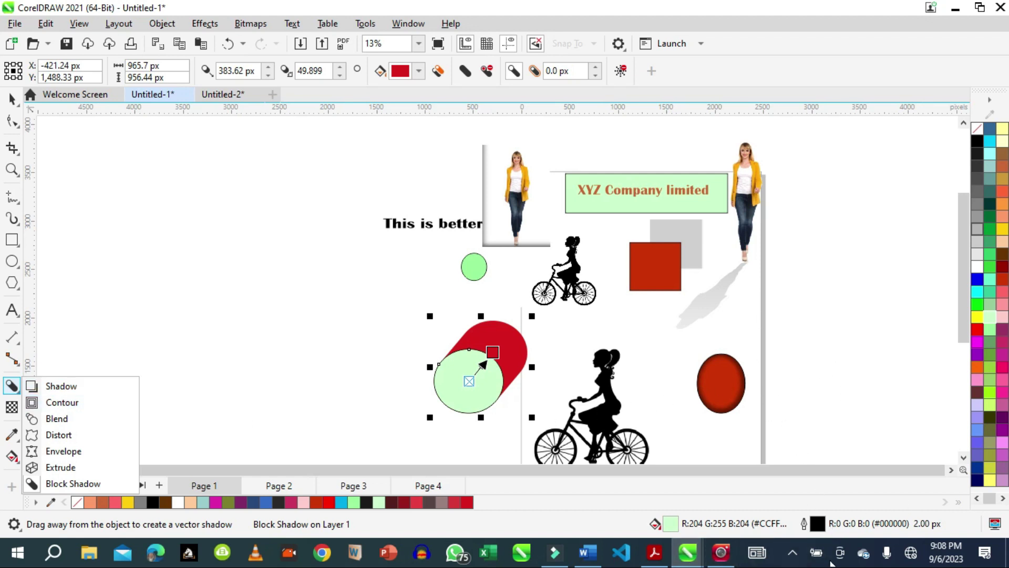
pyautogui.click(795, 555)
pyautogui.rightClick(753, 521)
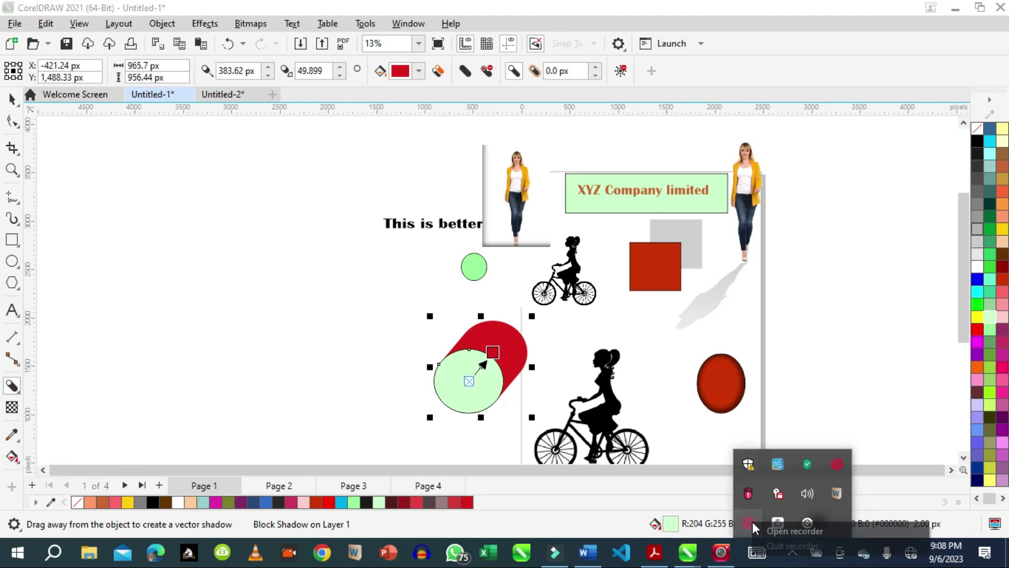
pyautogui.click(781, 532)
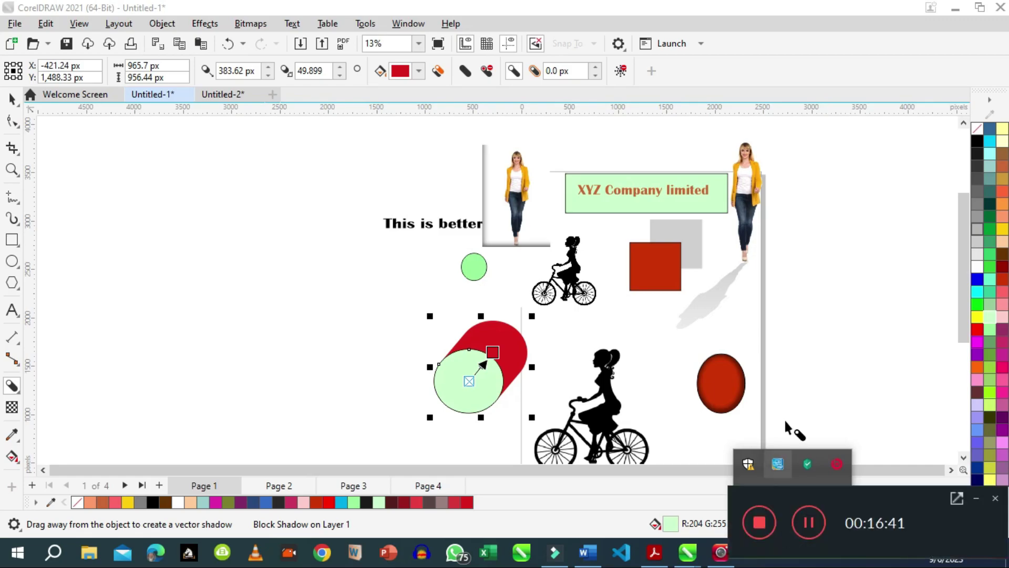